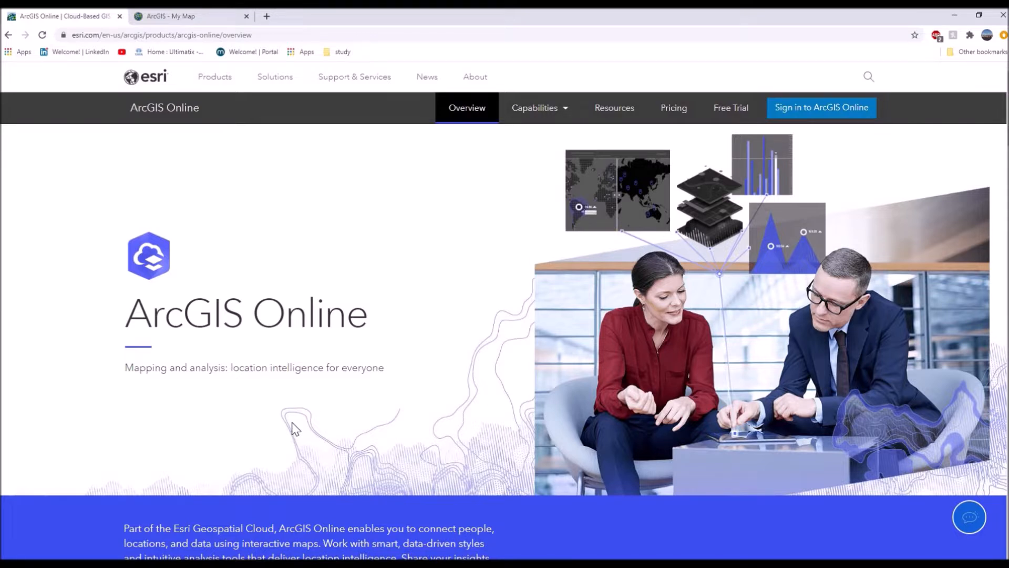
Examine the ArcGIS Online overview page, including what can be done with it and the Designed for your success section.
scroll(294, 428, "down", 1)
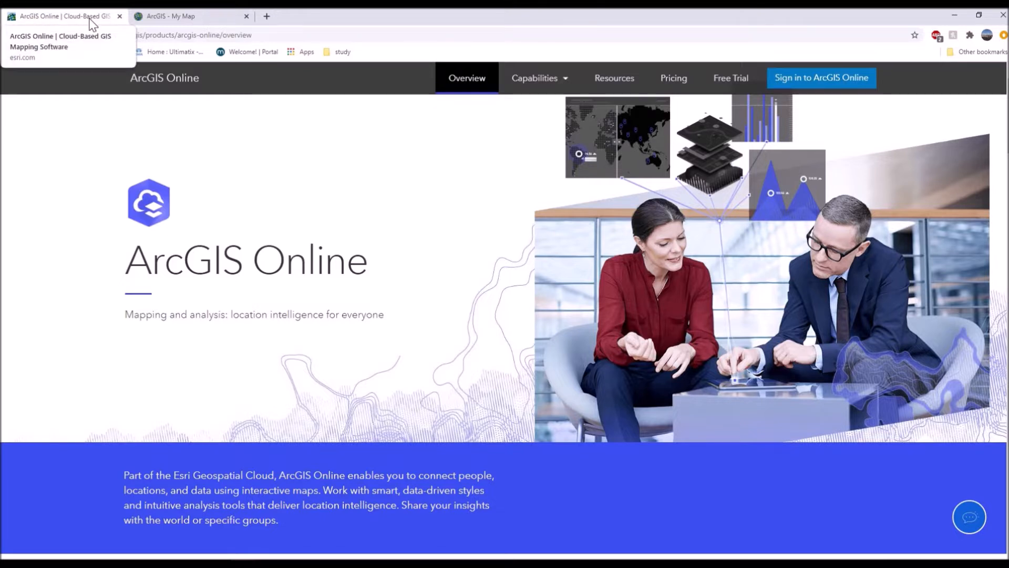
scroll(202, 337, "down", 1)
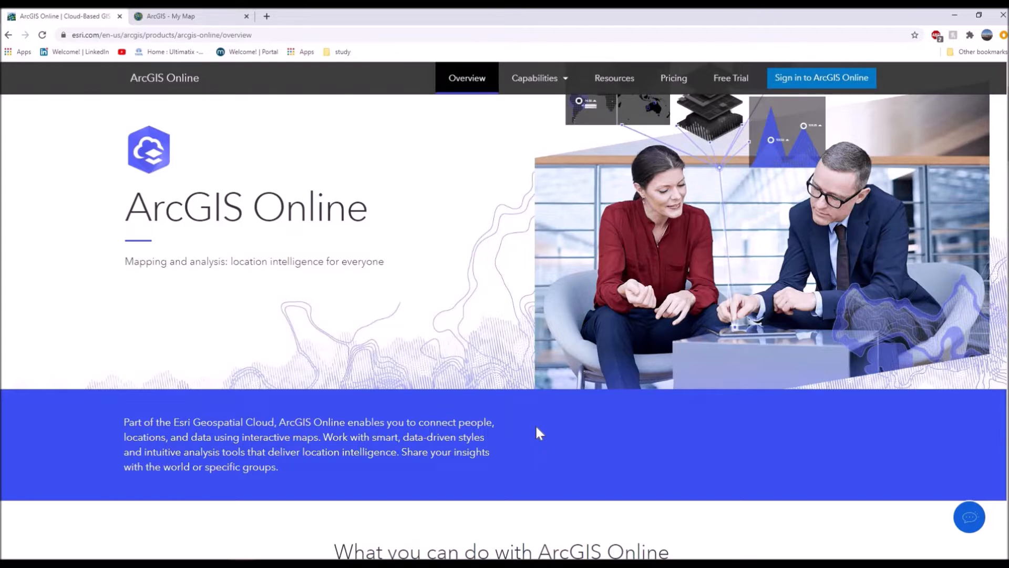
scroll(532, 426, "down", 2)
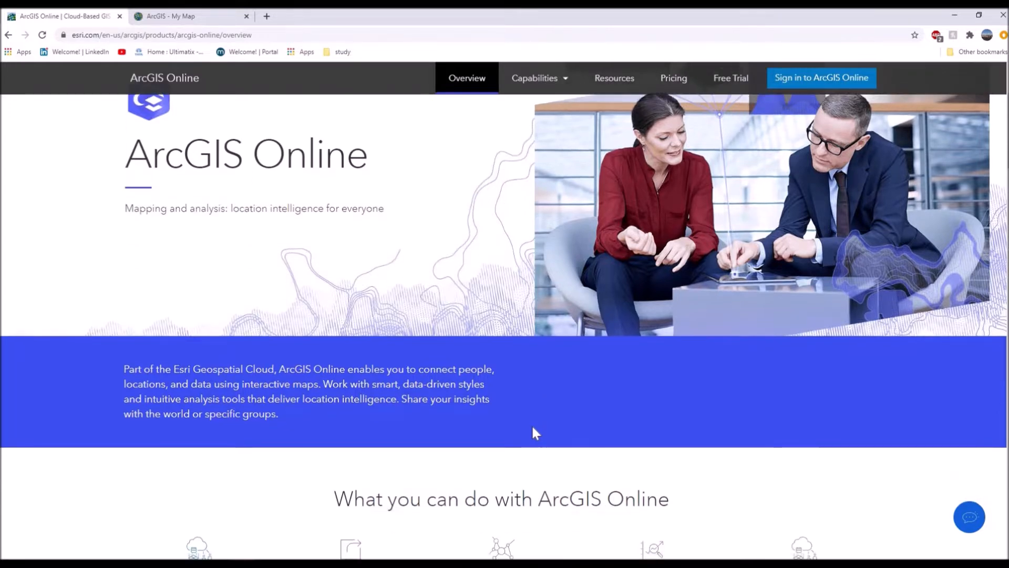
scroll(533, 431, "down", 4)
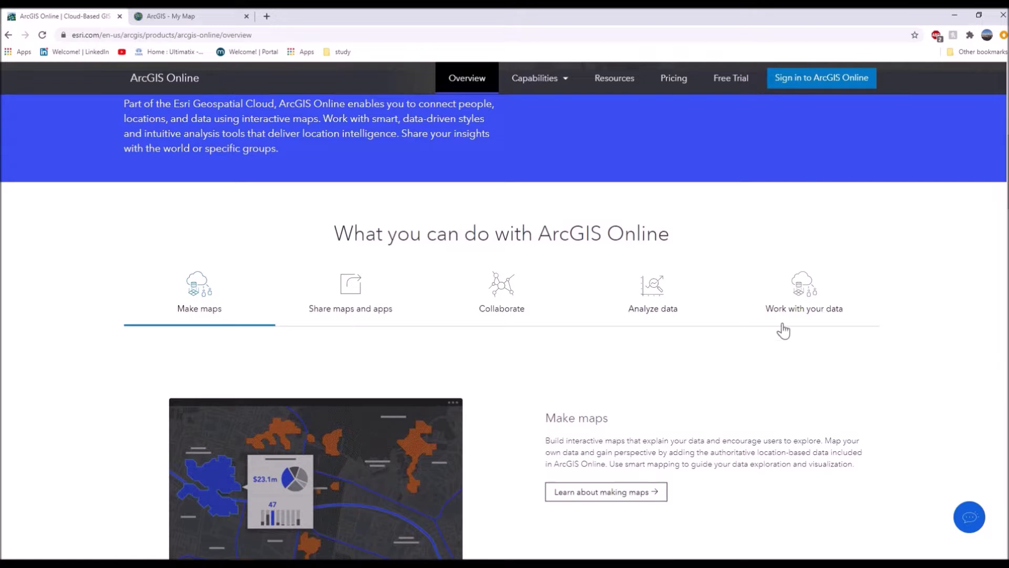
scroll(320, 496, "down", 3)
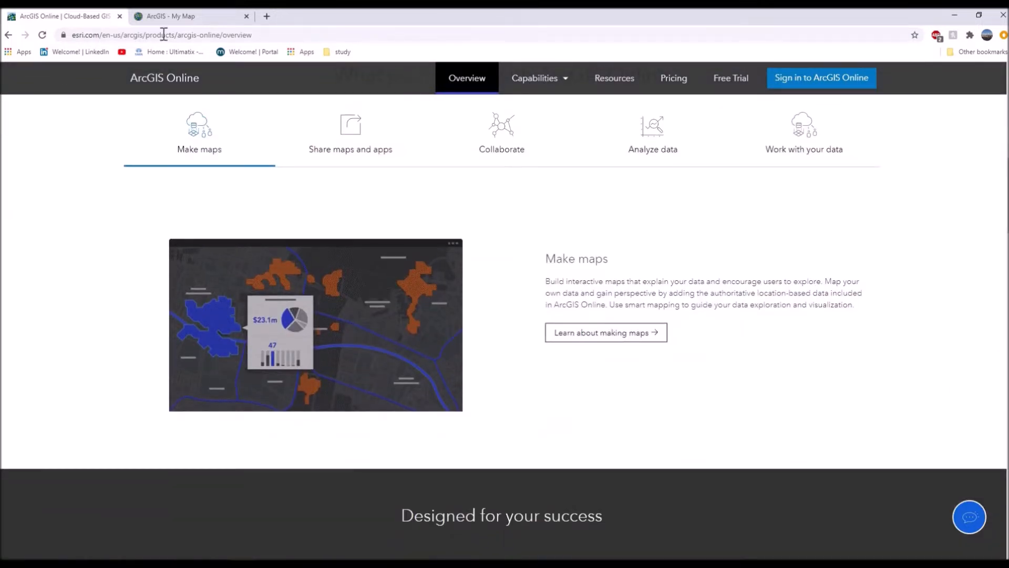
scroll(458, 494, "down", 3)
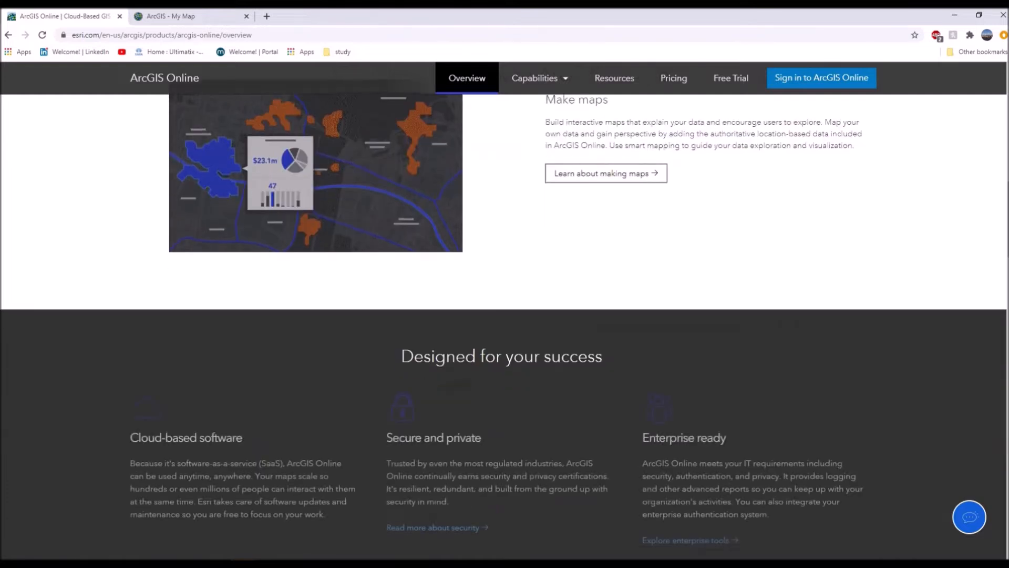
scroll(527, 486, "up", 9)
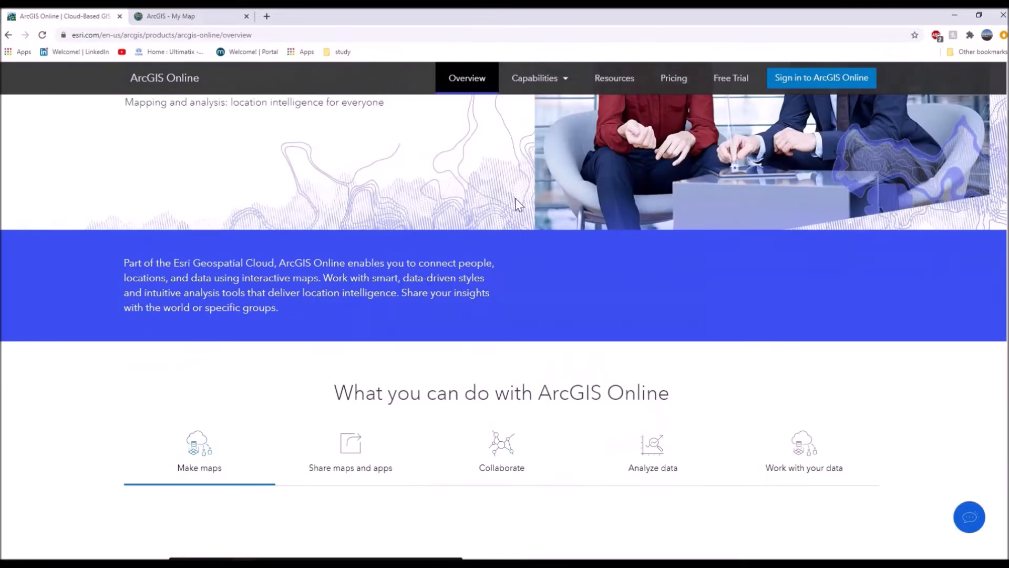
Open the Make Maps capability page and read its sections on bringing your own data and adding context to it.
left_click(534, 79)
left_click(448, 116)
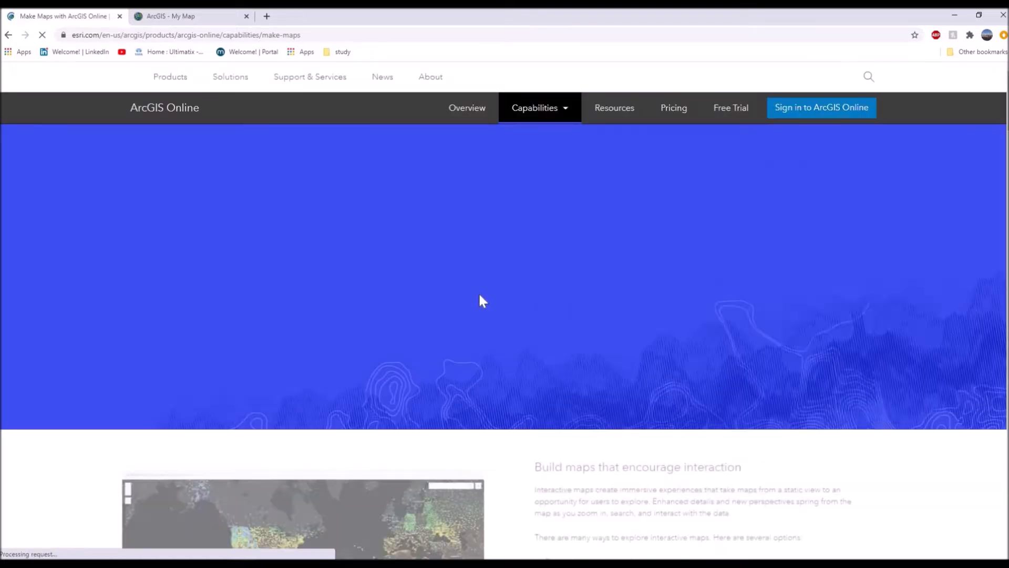
scroll(483, 305, "down", 3)
scroll(482, 310, "down", 6)
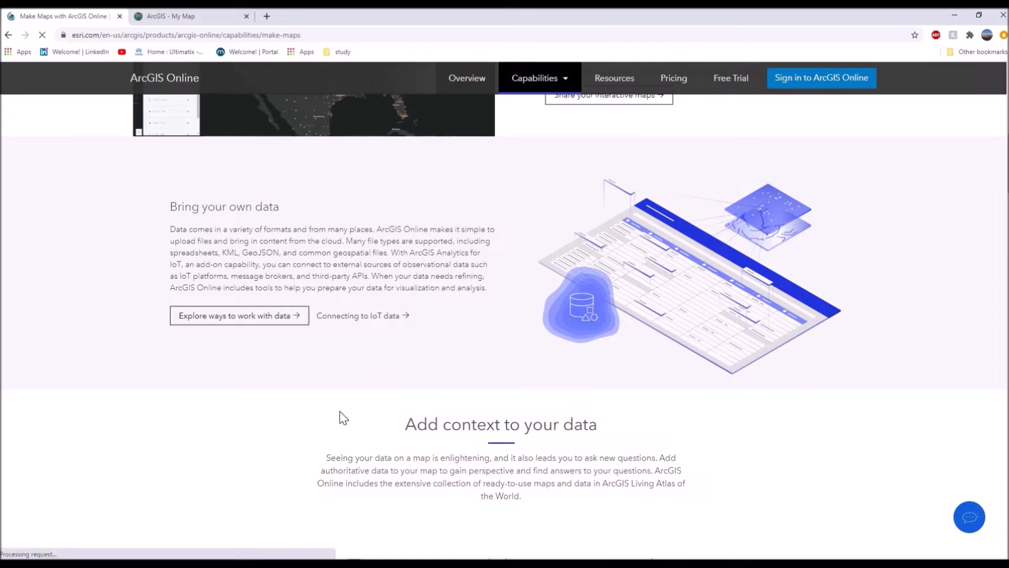
scroll(339, 411, "down", 1)
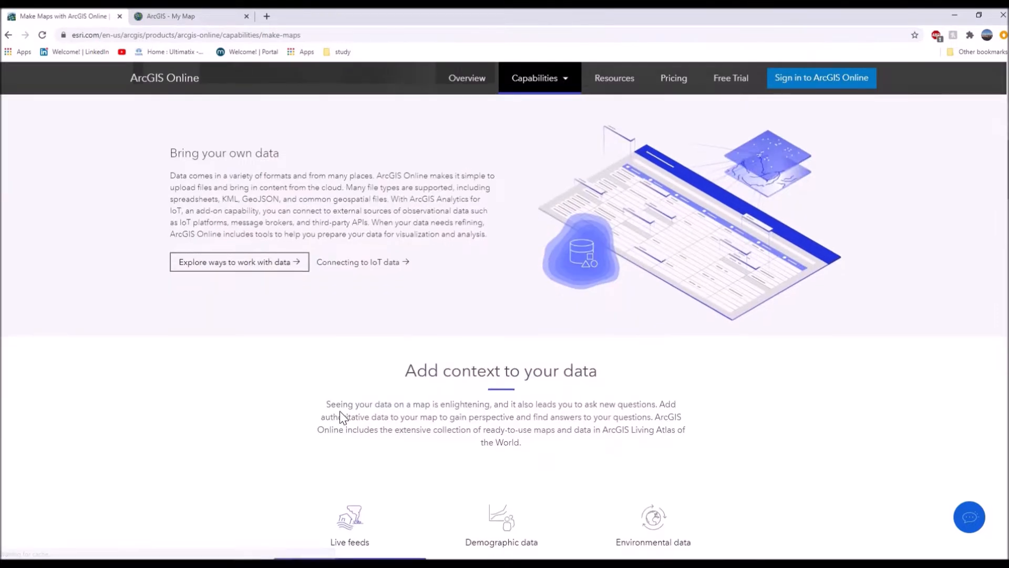
scroll(339, 411, "down", 2)
scroll(333, 428, "down", 1)
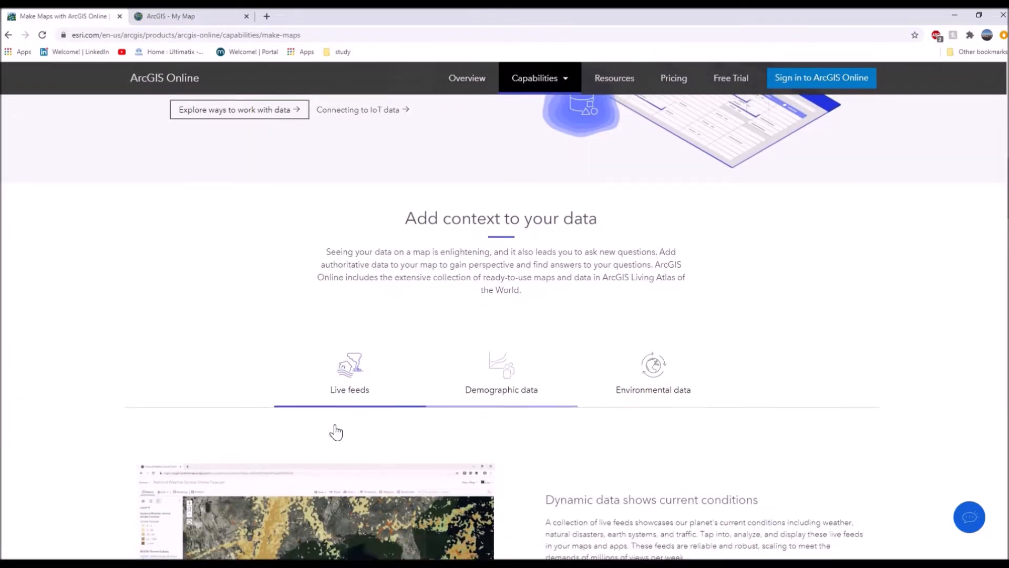
scroll(334, 337, "down", 1)
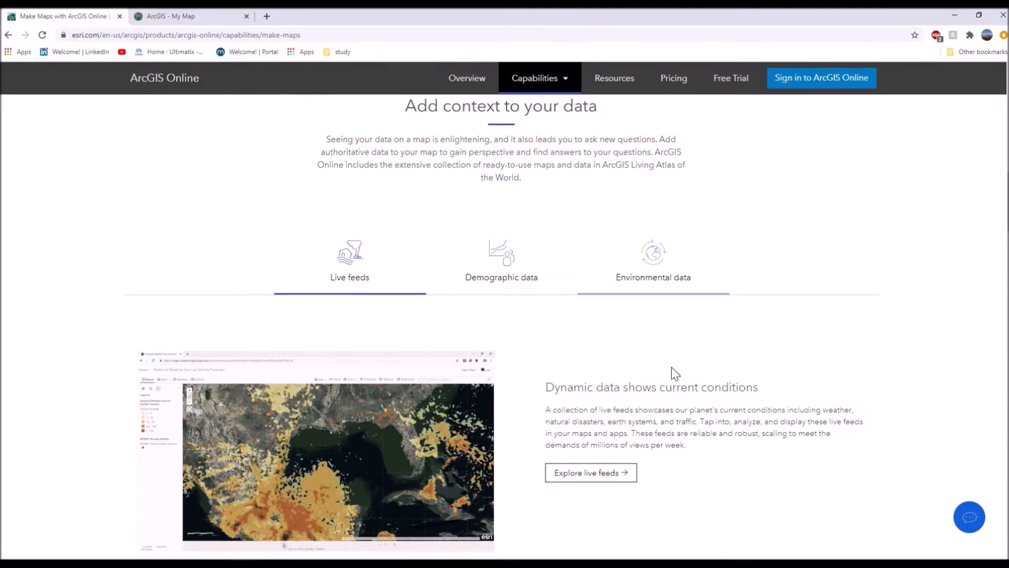
scroll(660, 385, "down", 3)
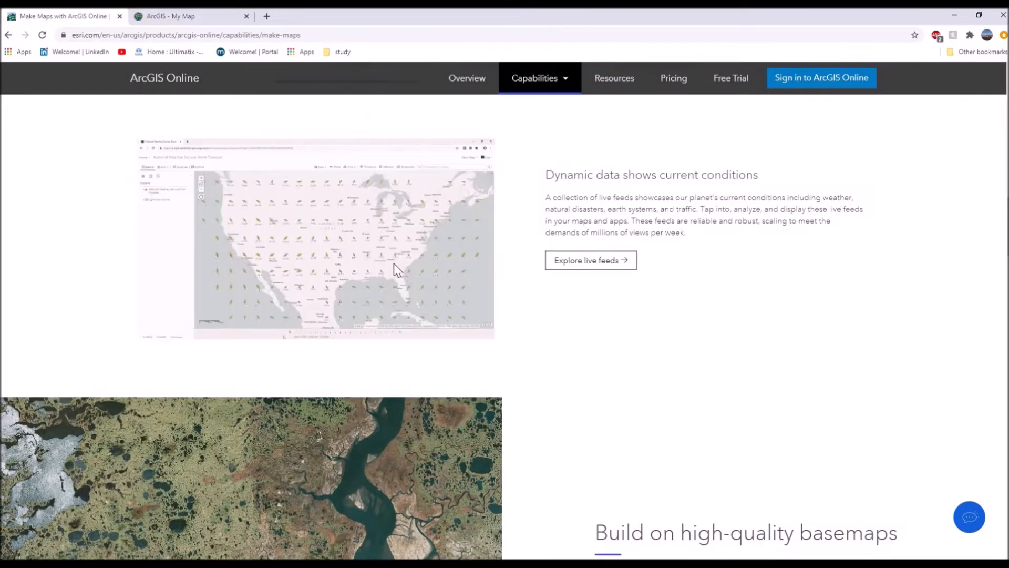
Read the Make Maps sections on high-quality basemaps, data visualization and exploration, and map styles.
scroll(331, 357, "down", 1)
scroll(329, 353, "down", 5)
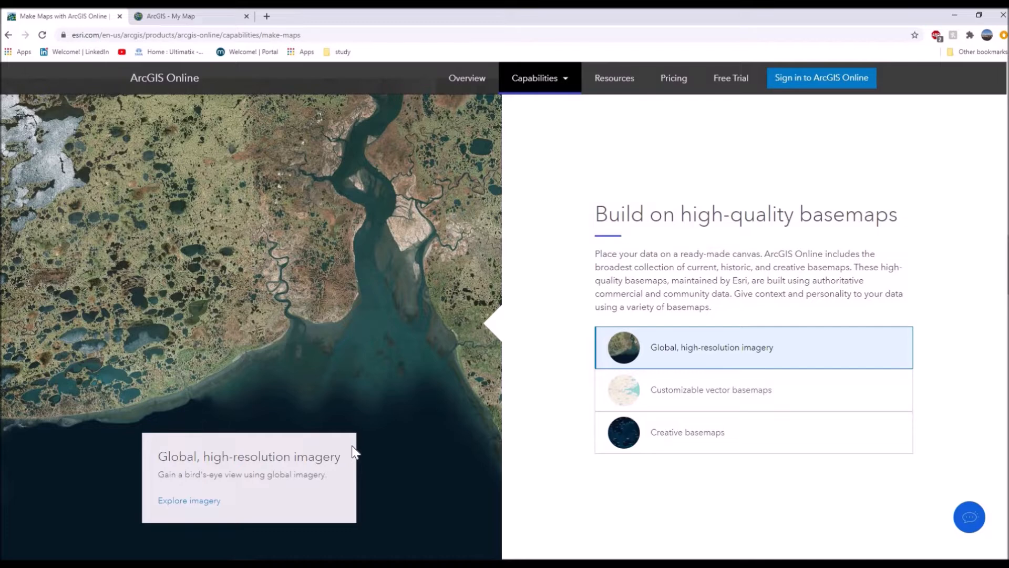
scroll(373, 426, "down", 5)
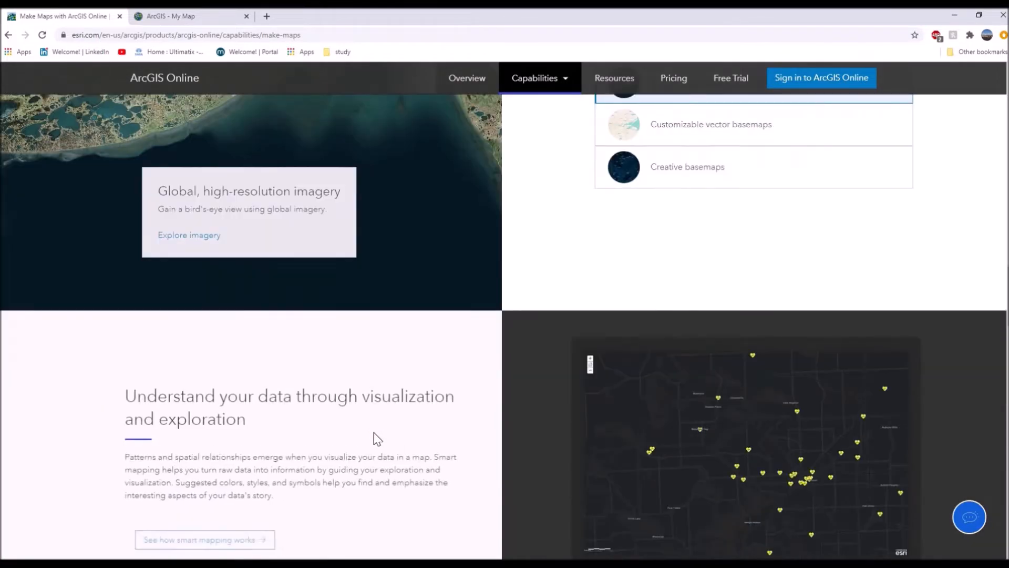
scroll(377, 438, "down", 3)
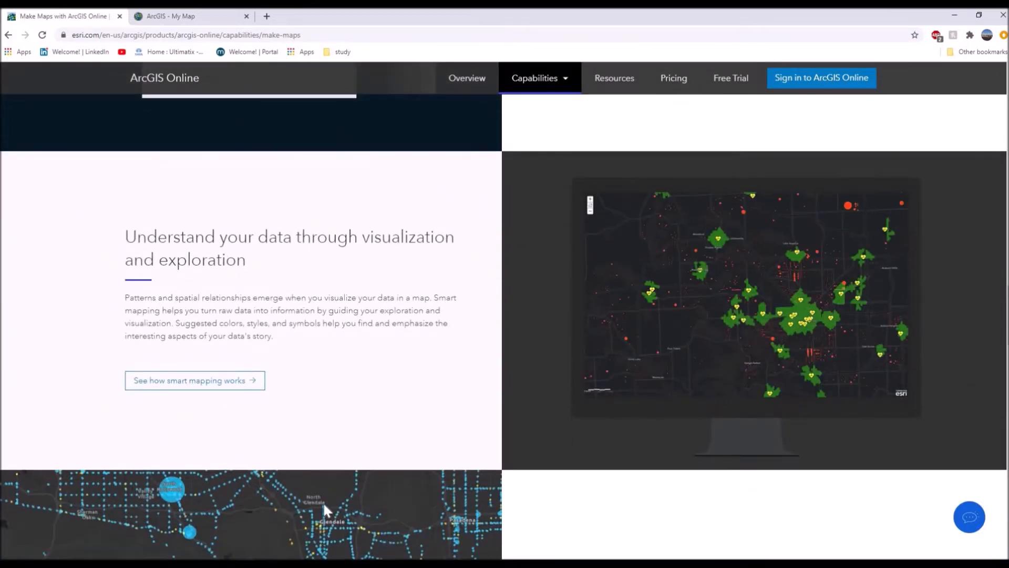
scroll(323, 509, "down", 8)
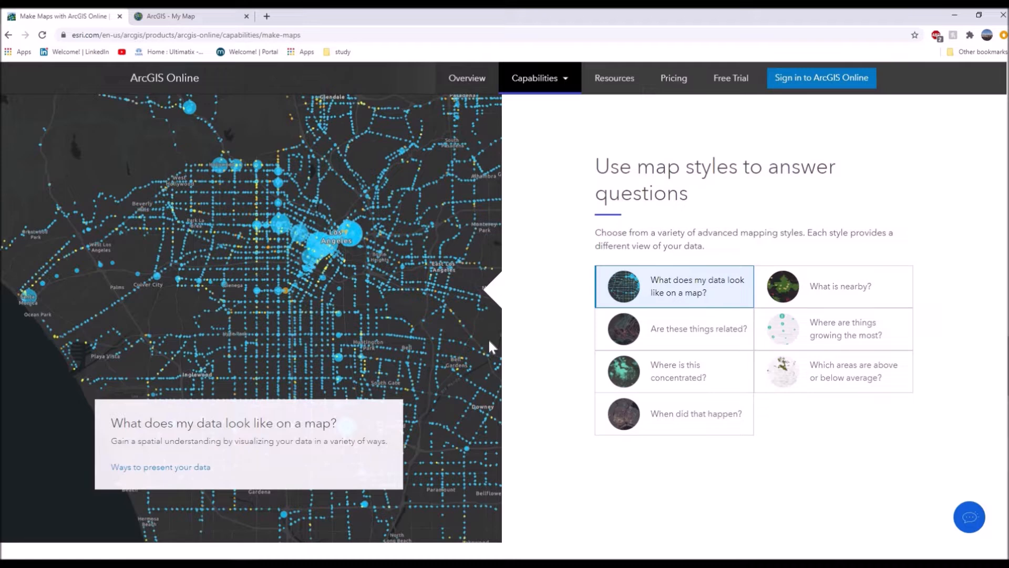
Preview the map styles "What is nearby?", "Are these things related?" and "Where are things growing the most?", and review the remaining capabilities.
left_click(865, 289)
left_click(653, 442)
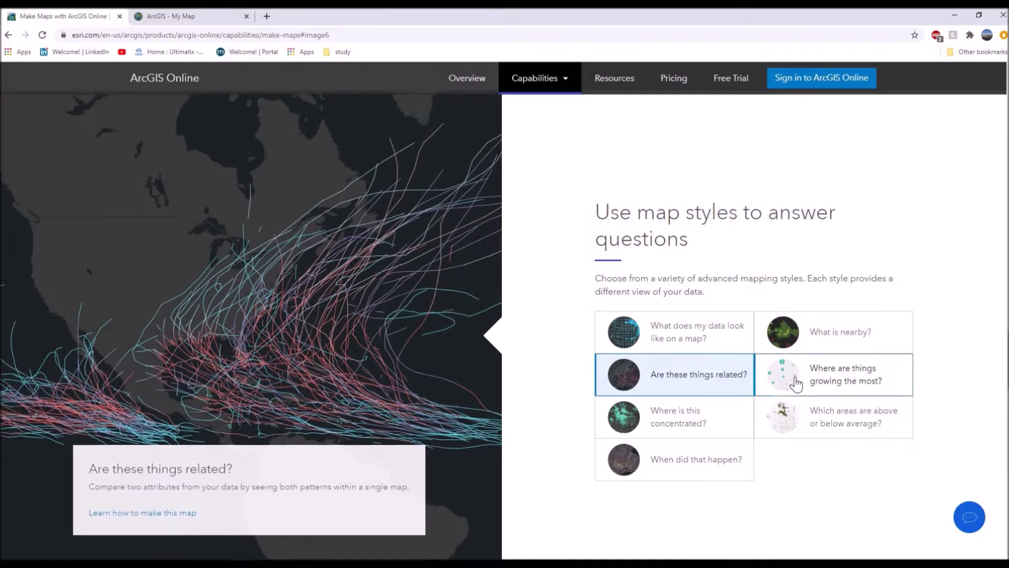
left_click(796, 384)
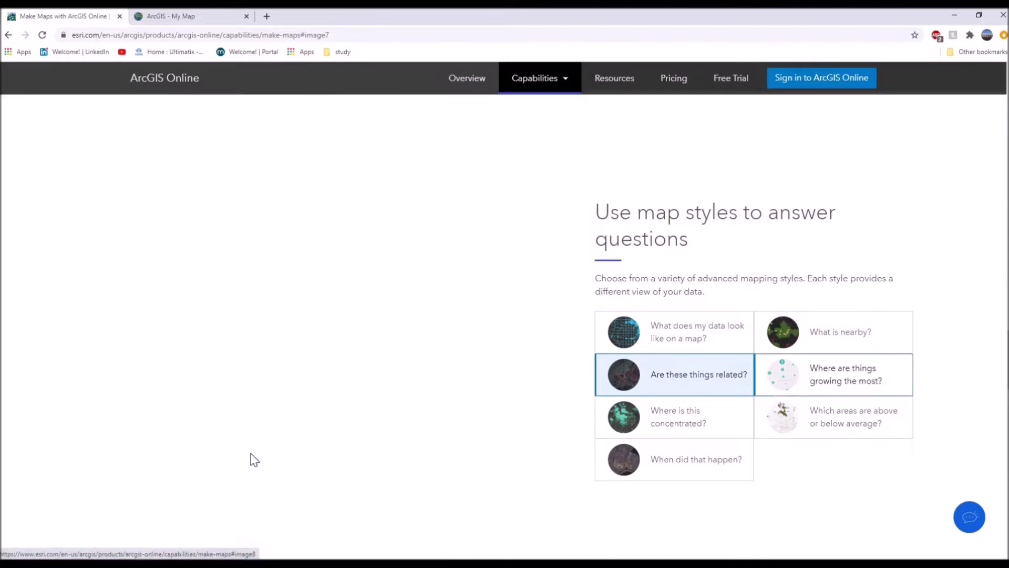
scroll(255, 423, "down", 2)
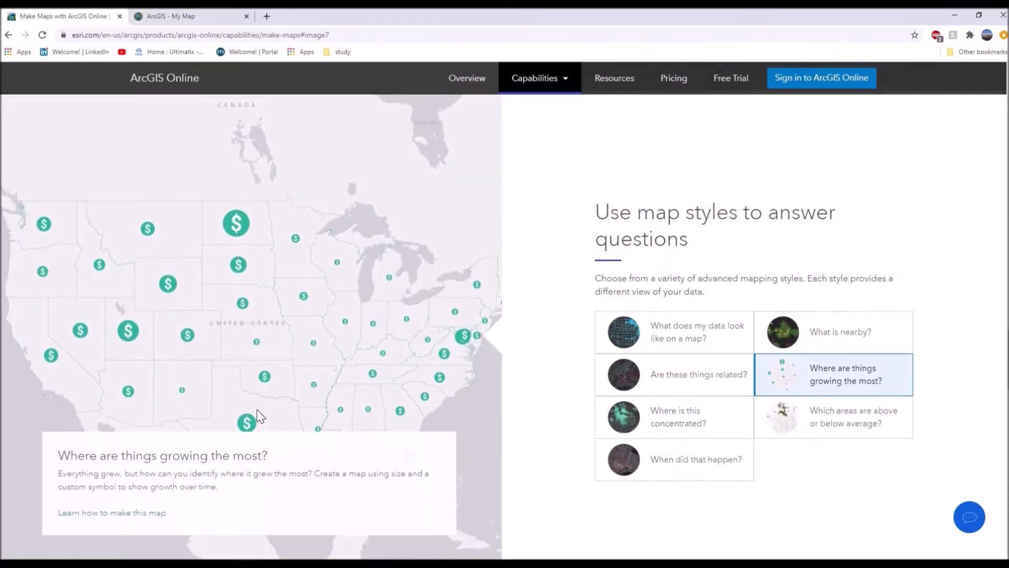
scroll(497, 443, "down", 3)
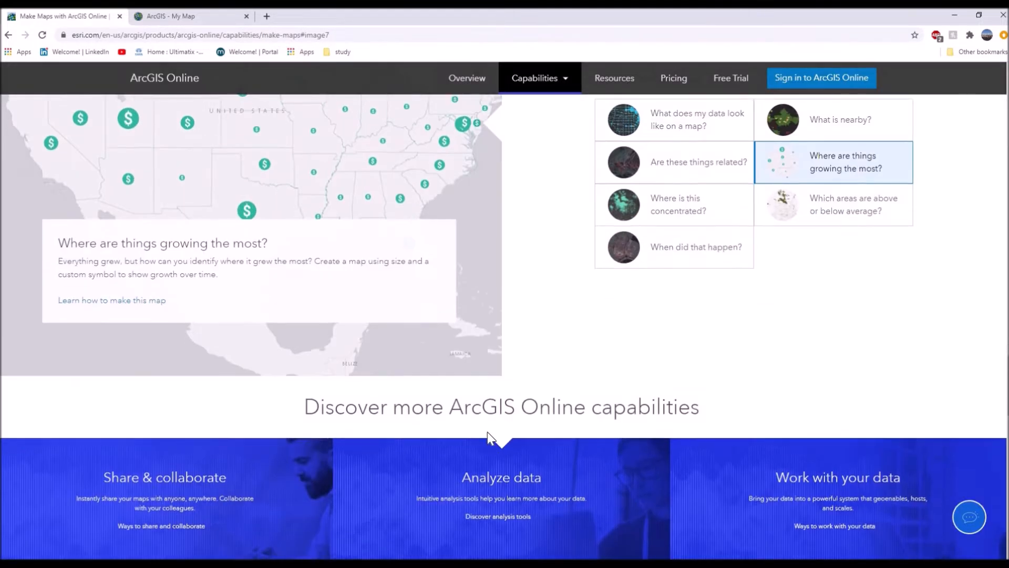
scroll(439, 457, "up", 3)
scroll(440, 456, "up", 20)
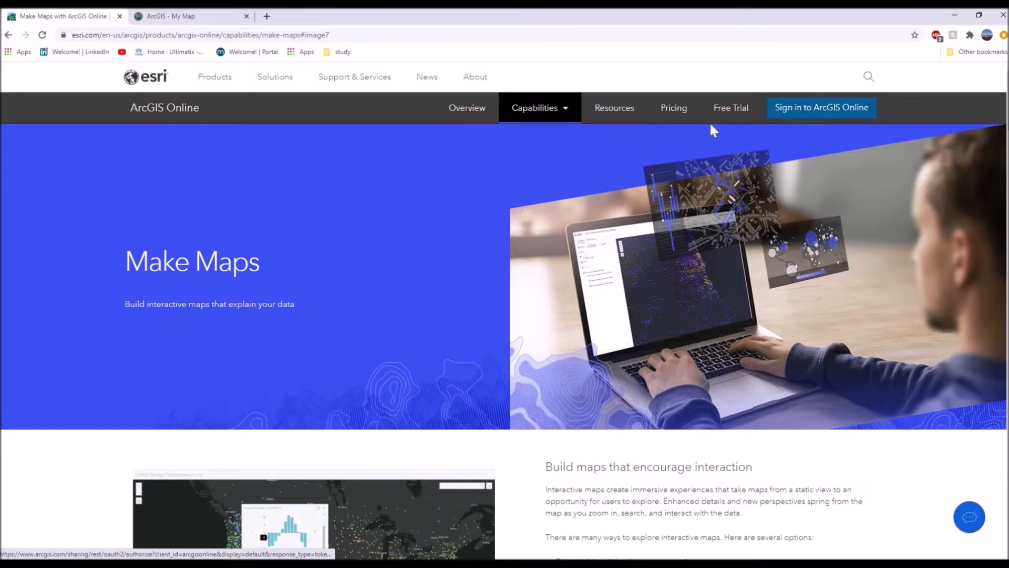
Switch to the open My Map page, go to the ArcGIS home page, and open the map viewer from there.
left_click(169, 16)
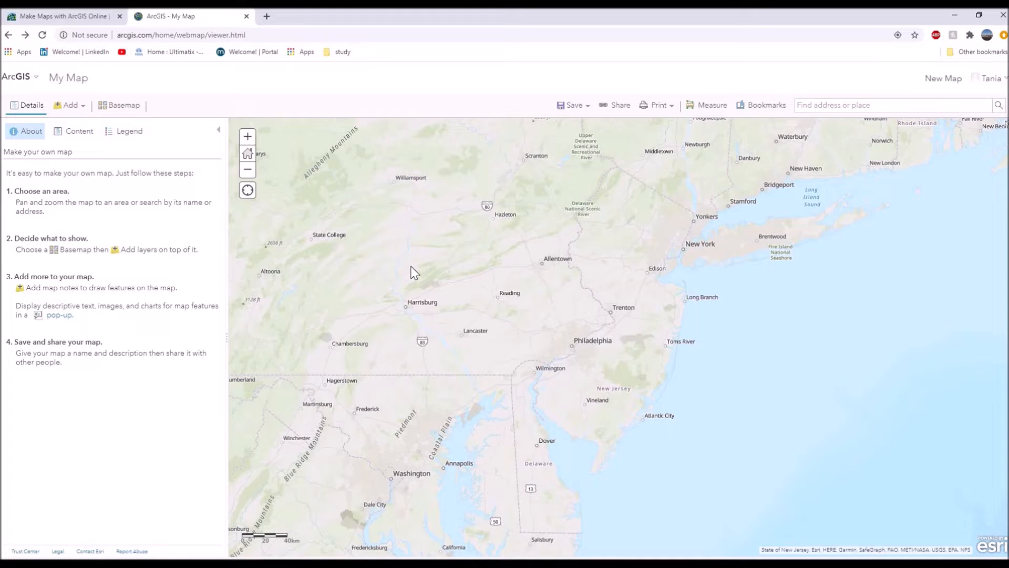
left_click(17, 77)
left_click(24, 97)
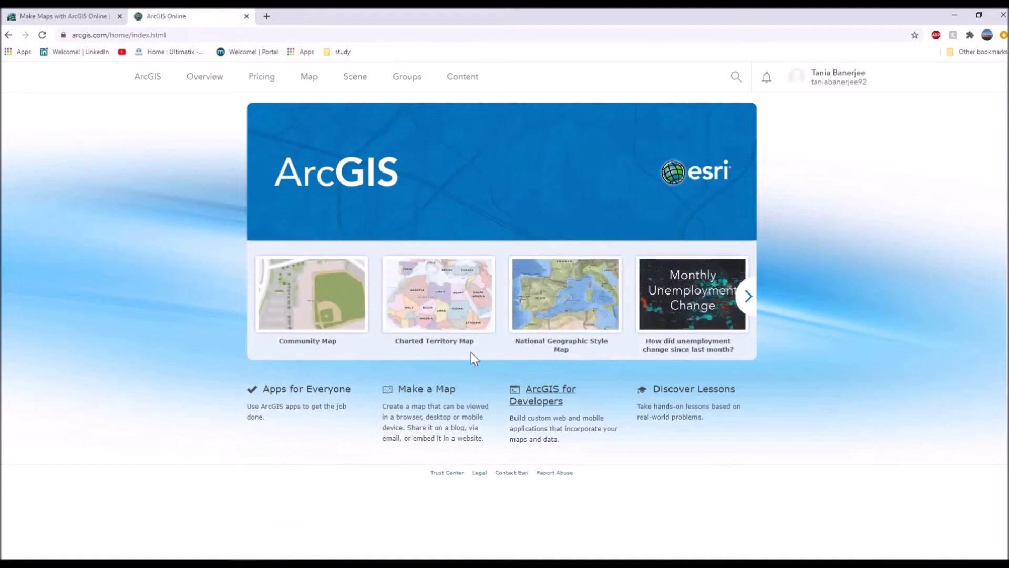
left_click(315, 79)
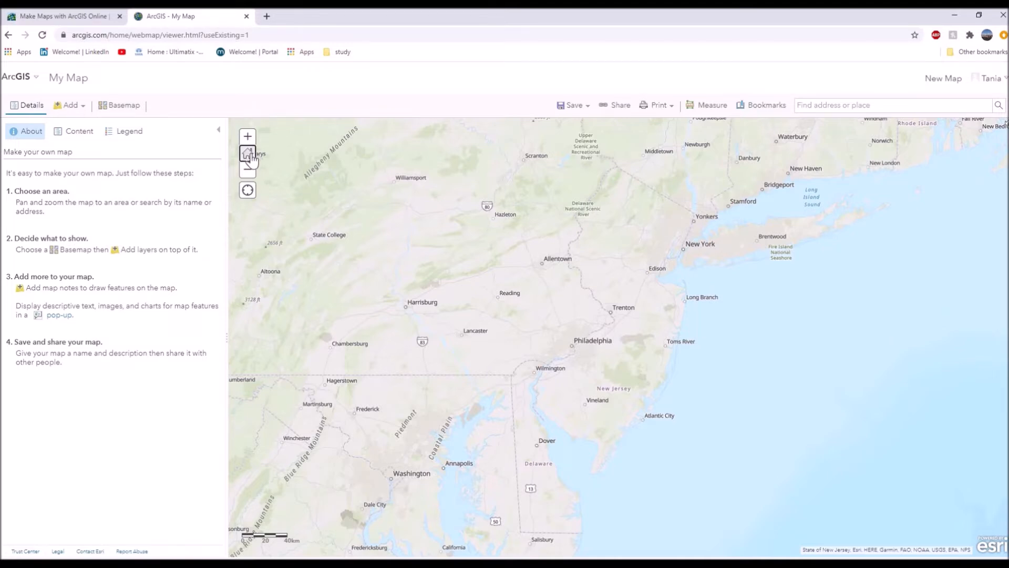
Zoom the map out from the northeastern states and pan it to show the whole United States.
scroll(429, 260, "down", 4)
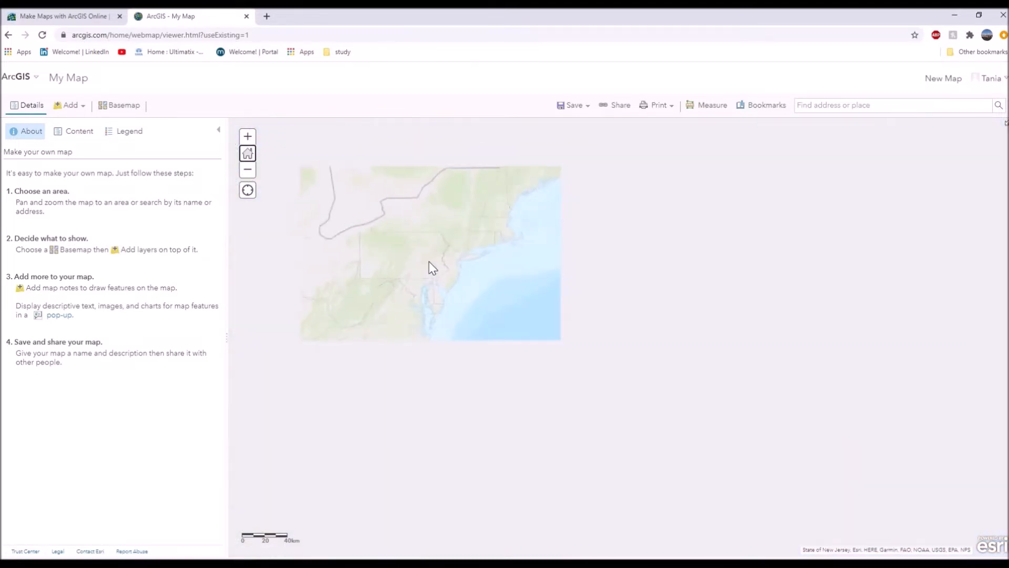
left_click(248, 171)
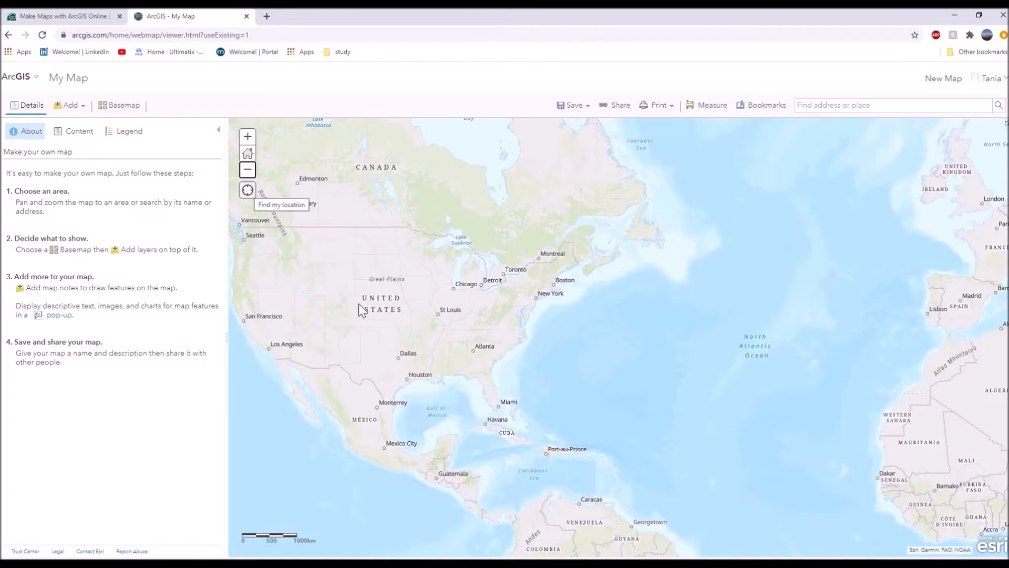
scroll(414, 319, "up", 1)
left_click_drag(436, 323, 535, 314)
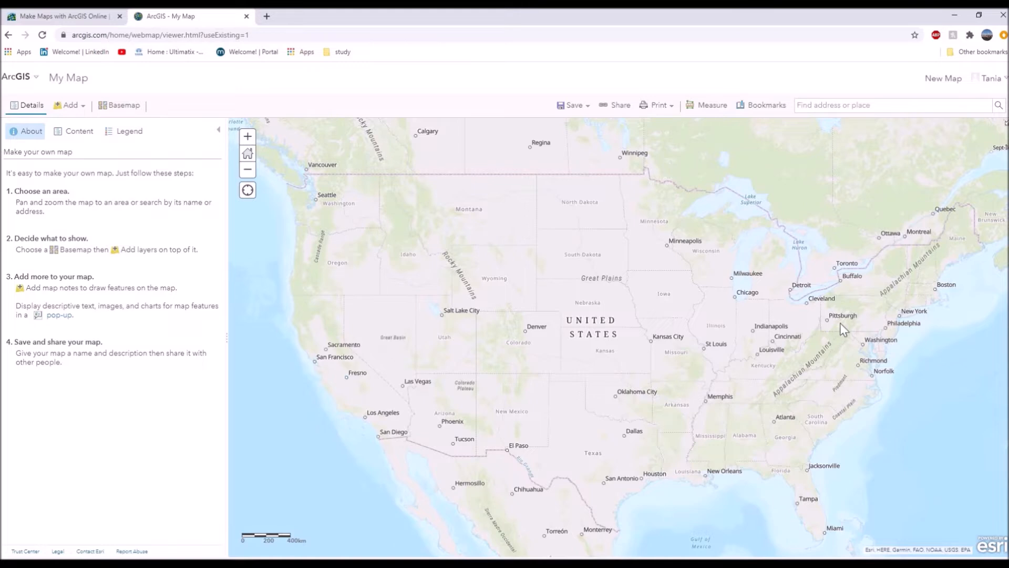
Zoom in on the East Coast and pan past Philadelphia to view the New York City area up close.
scroll(888, 331, "up", 3)
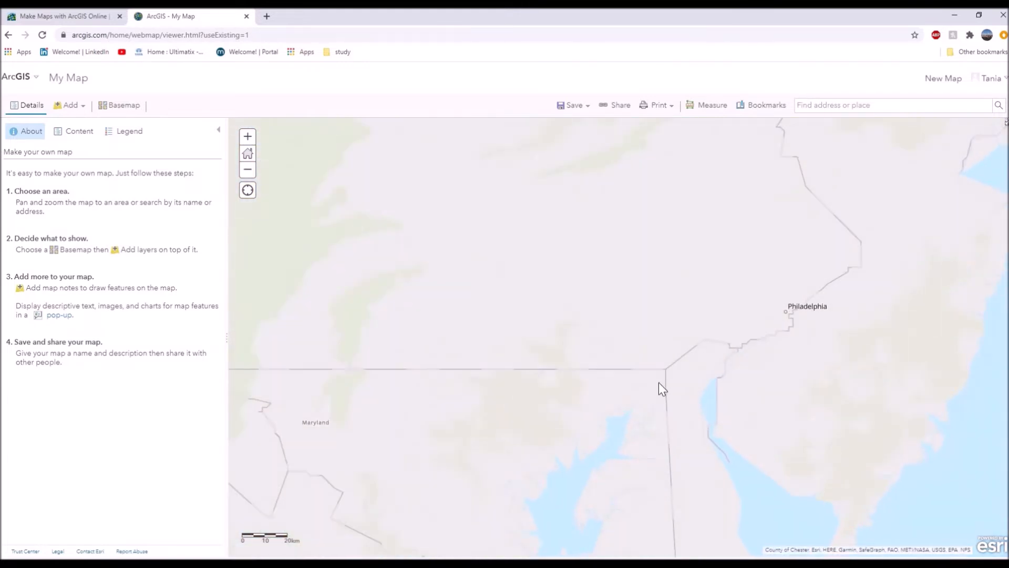
scroll(812, 291, "up", 1)
left_click_drag(632, 377, 419, 428)
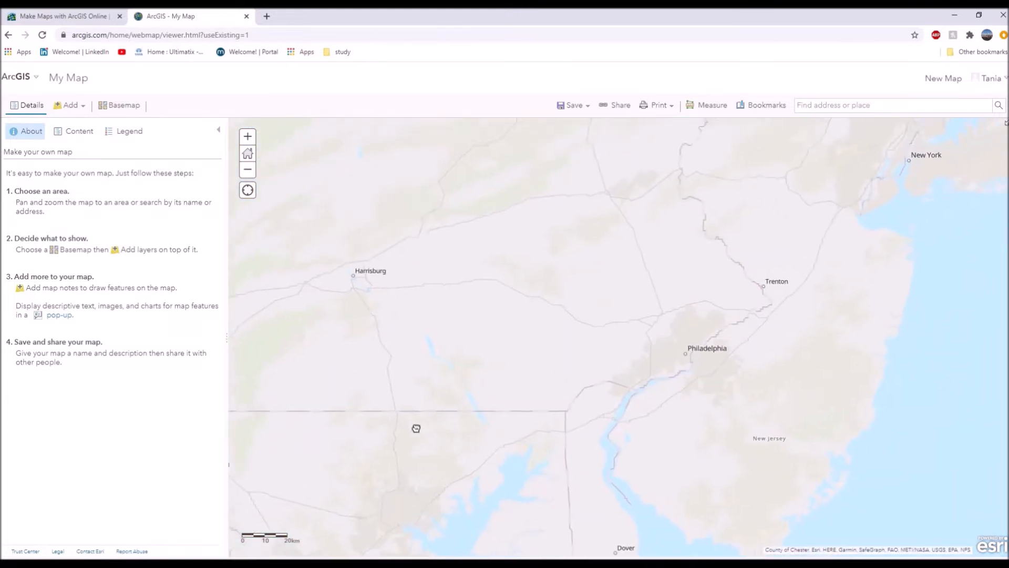
scroll(749, 179, "up", 1)
scroll(746, 179, "up", 3)
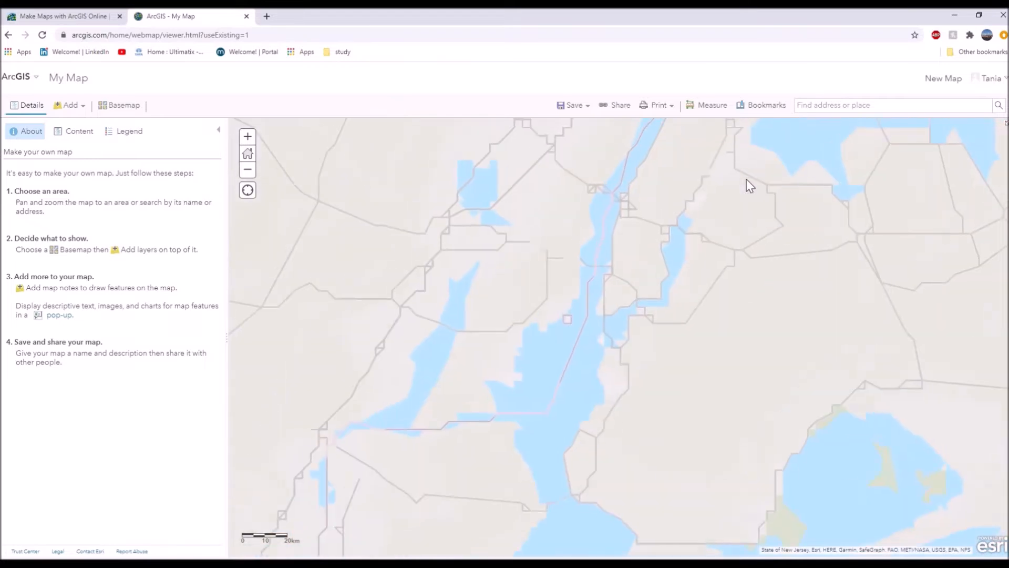
Zoom the map back out from Brooklyn and pan it to show Pennsylvania, New Jersey and New York.
left_click(247, 170)
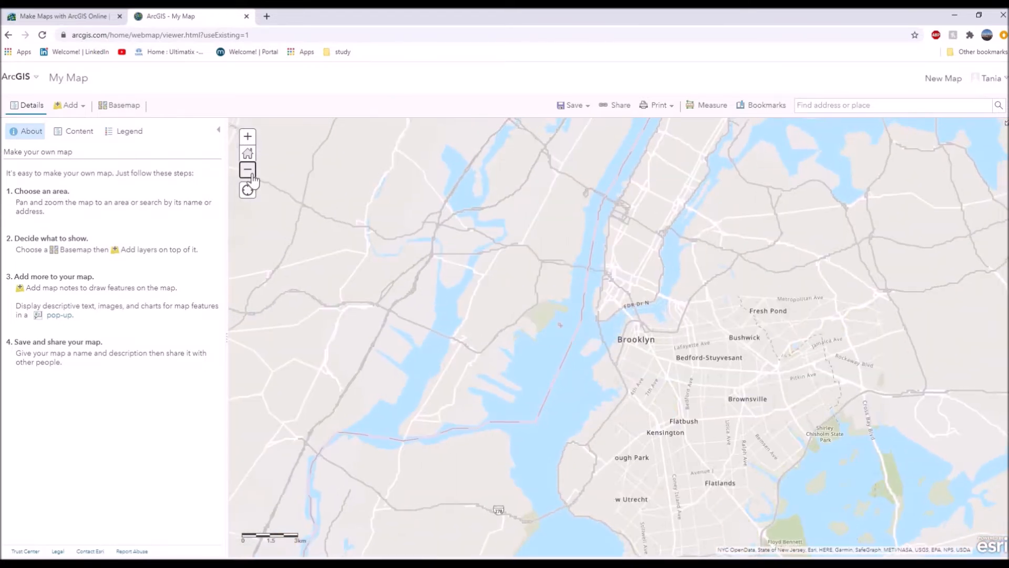
left_click(248, 169)
left_click(247, 169)
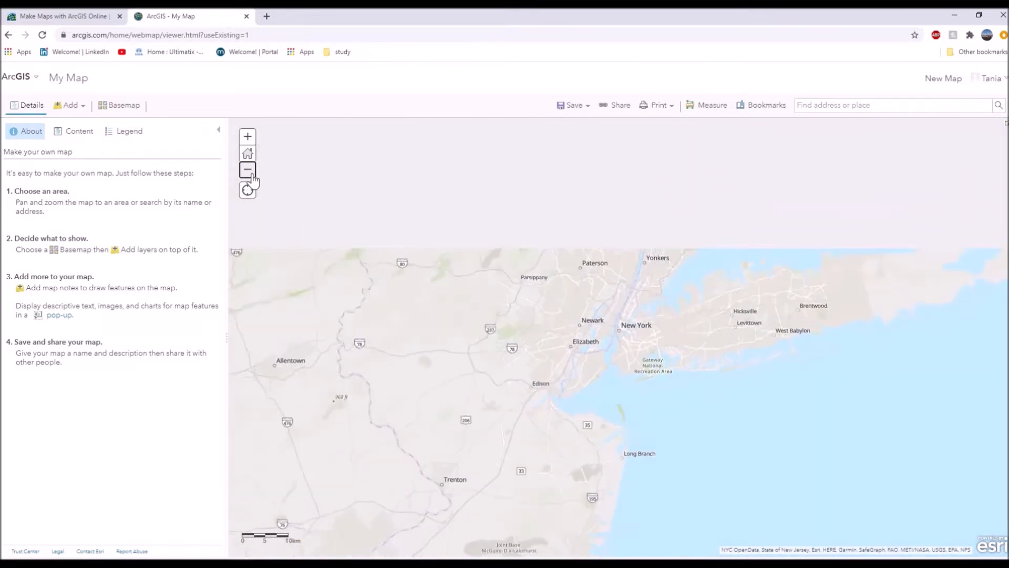
left_click(248, 170)
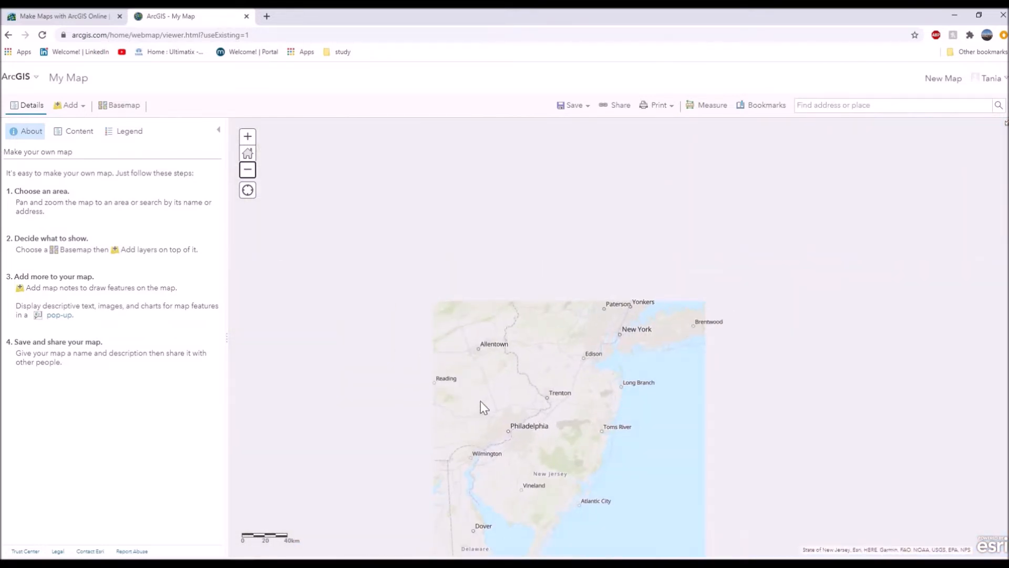
left_click_drag(484, 408, 592, 371)
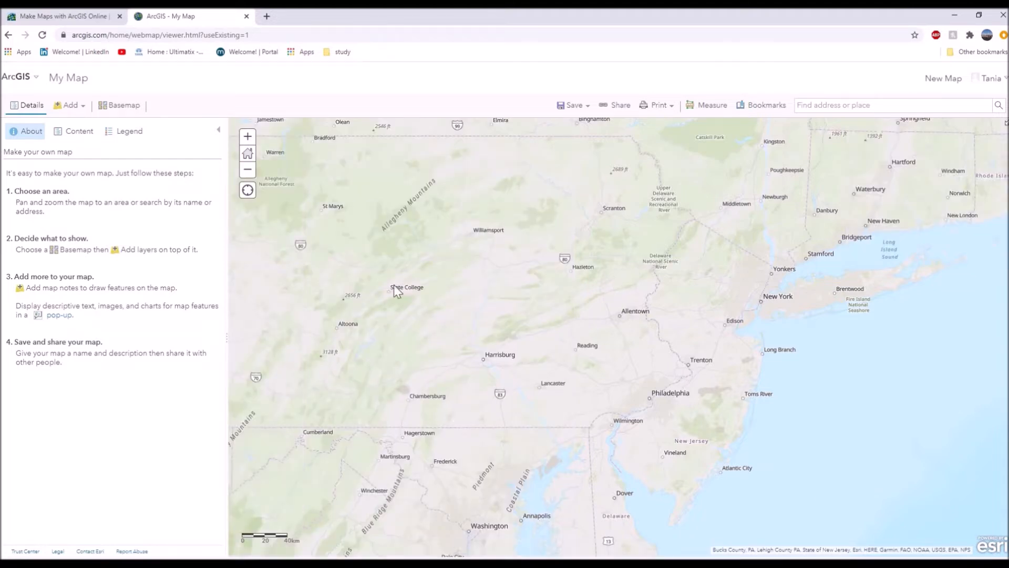
Change the map's basemap to Nova Map.
left_click(247, 170)
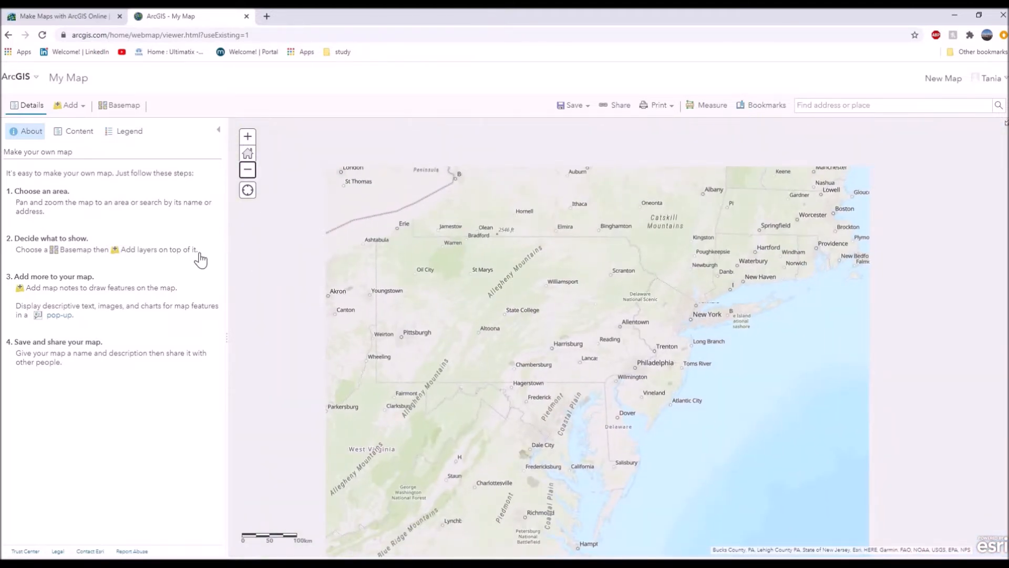
left_click(119, 105)
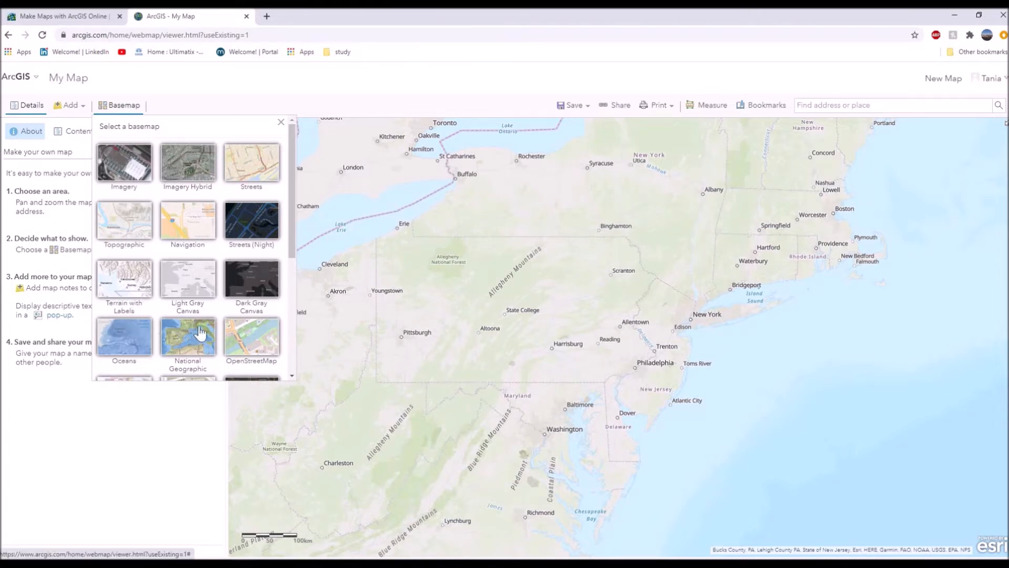
scroll(164, 344, "down", 4)
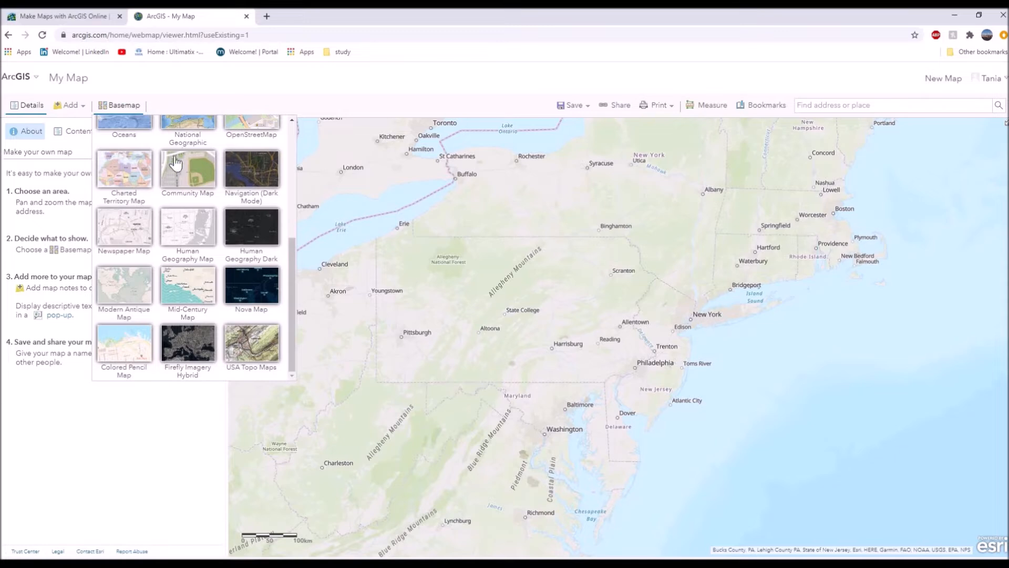
left_click(258, 298)
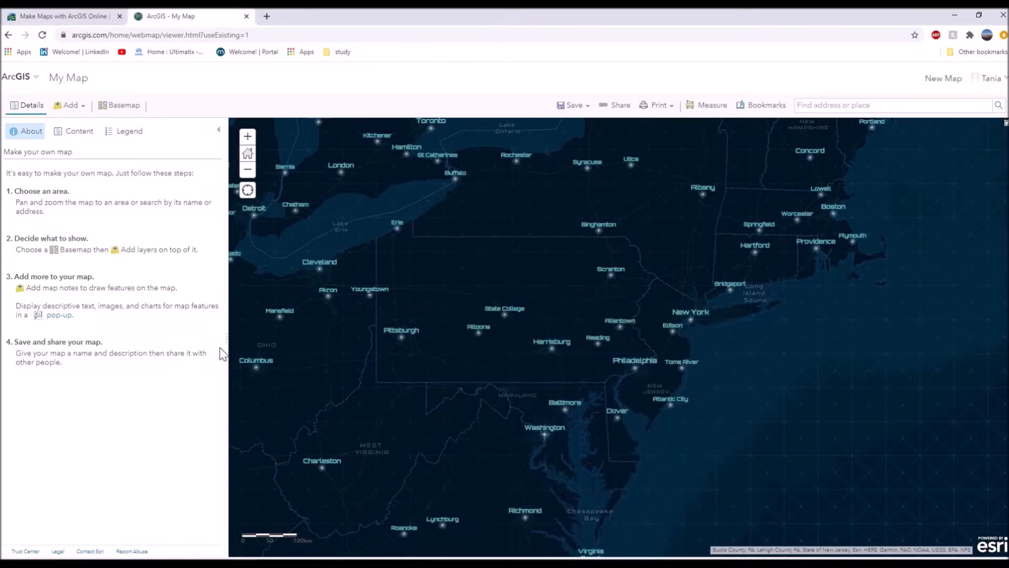
Switch the basemap to Mid-Century Map and view the New York area in closer detail.
left_click(133, 107)
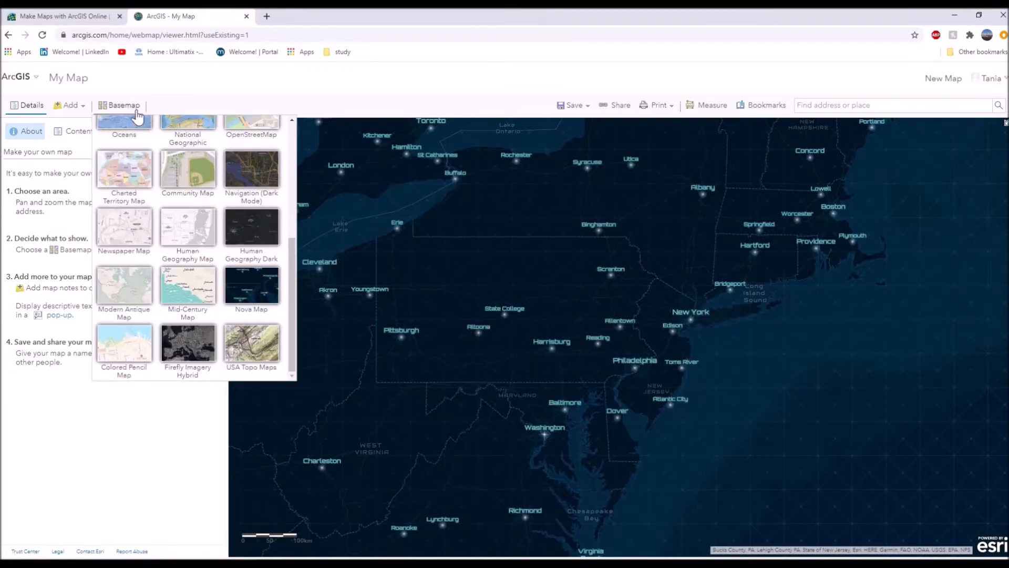
left_click(166, 286)
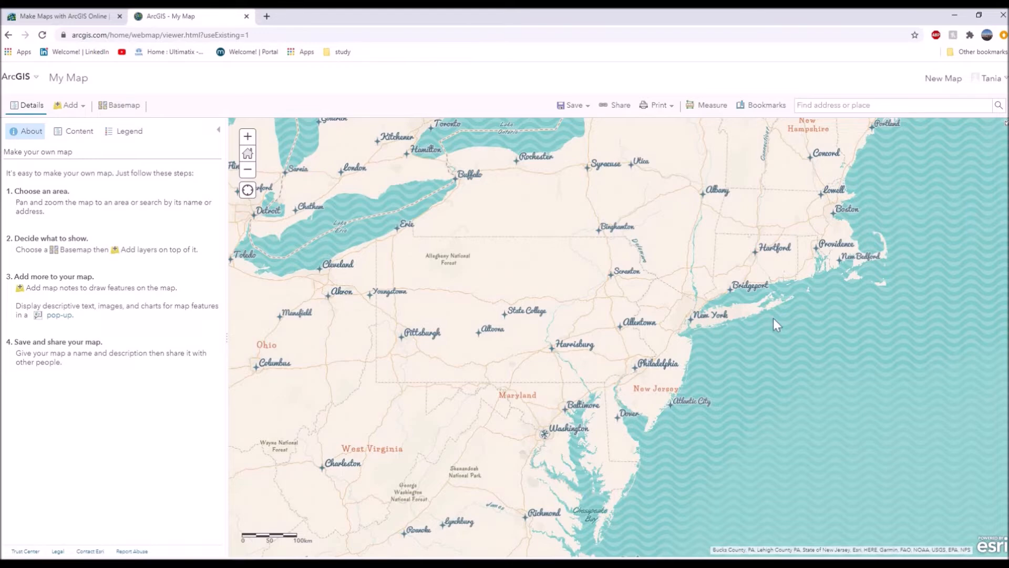
scroll(761, 290, "up", 1)
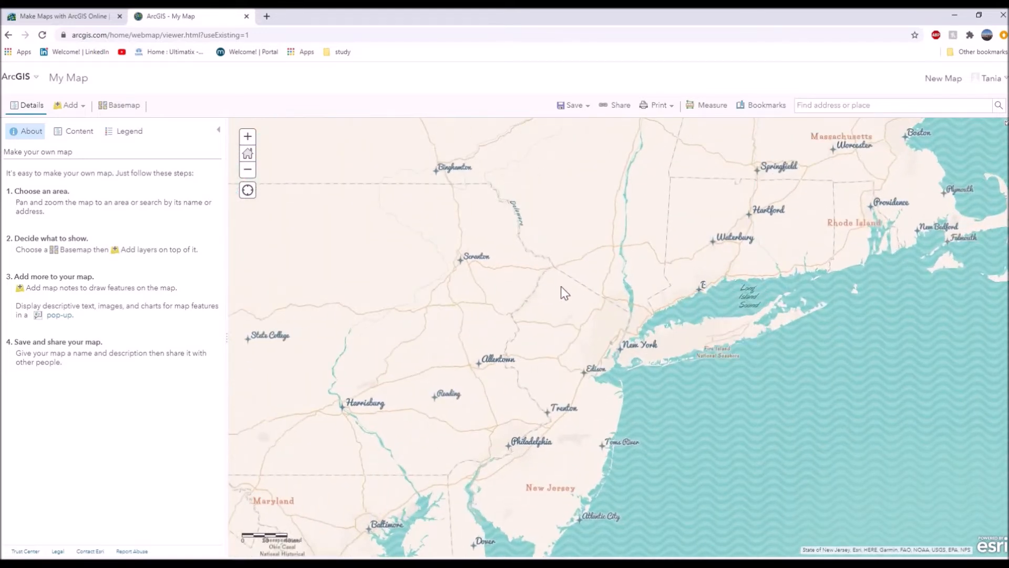
Set the basemap to Dark Gray Canvas.
left_click(118, 107)
scroll(173, 250, "up", 5)
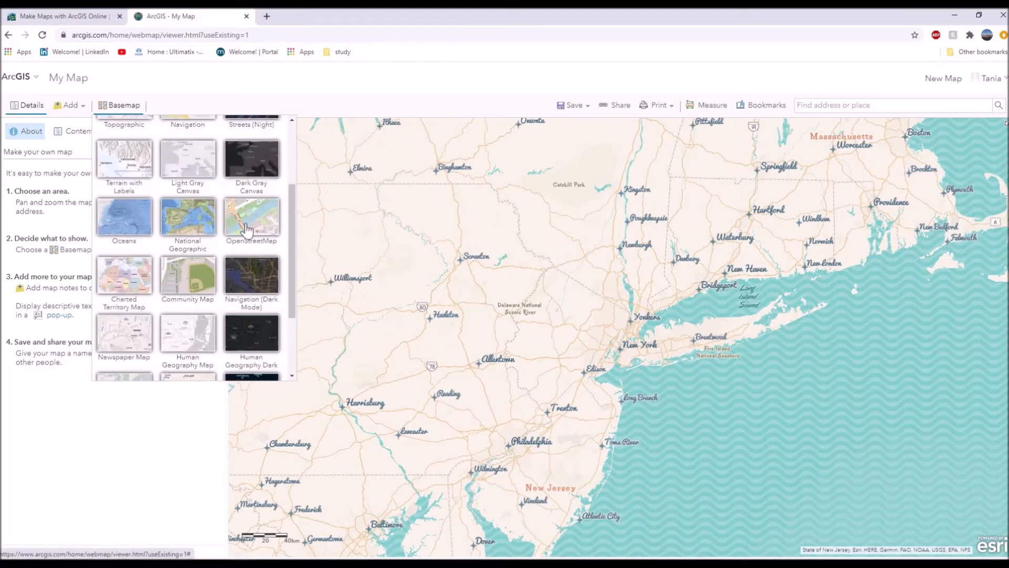
left_click(253, 281)
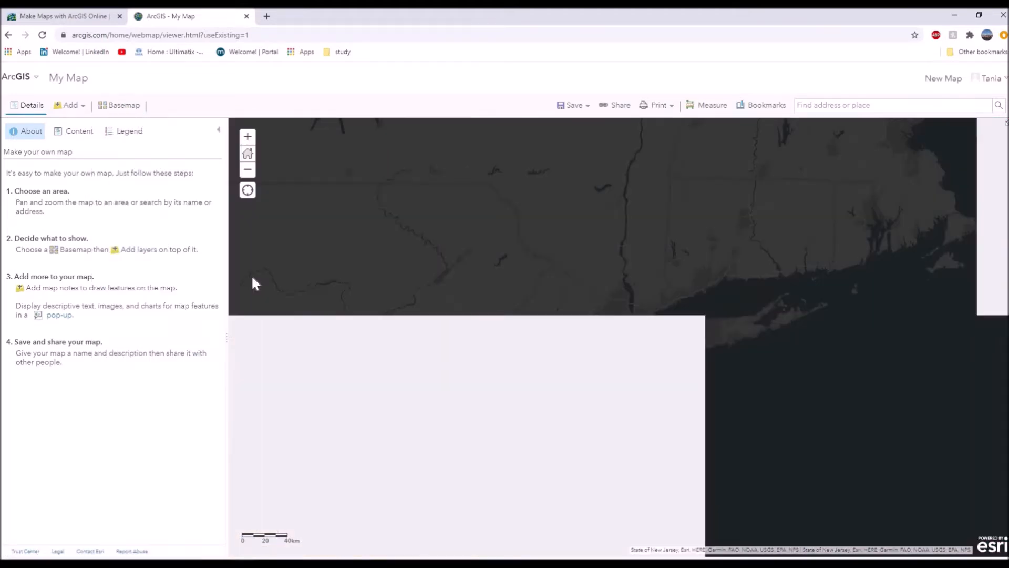
Set the basemap back to Topographic.
left_click(115, 106)
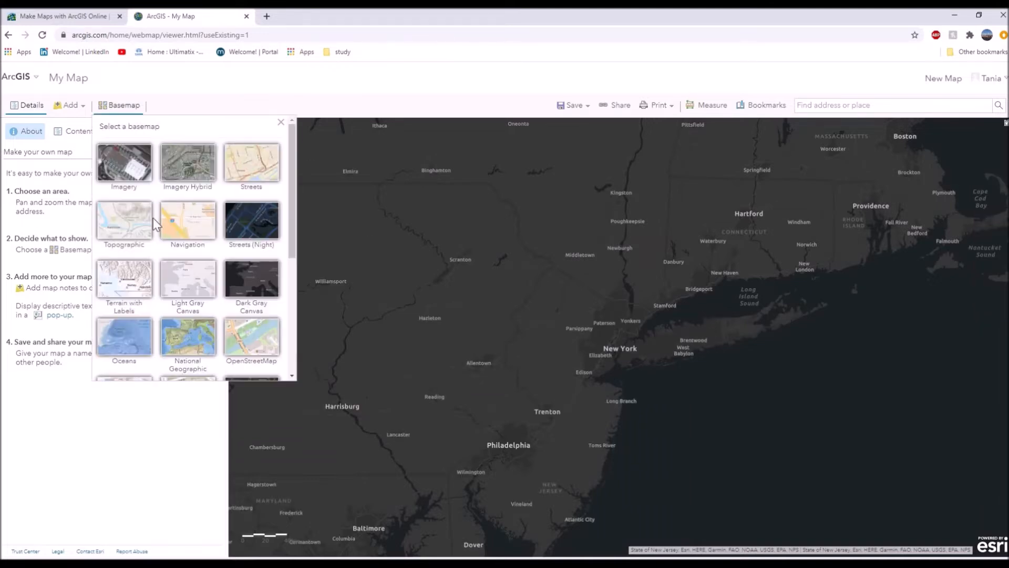
left_click(280, 122)
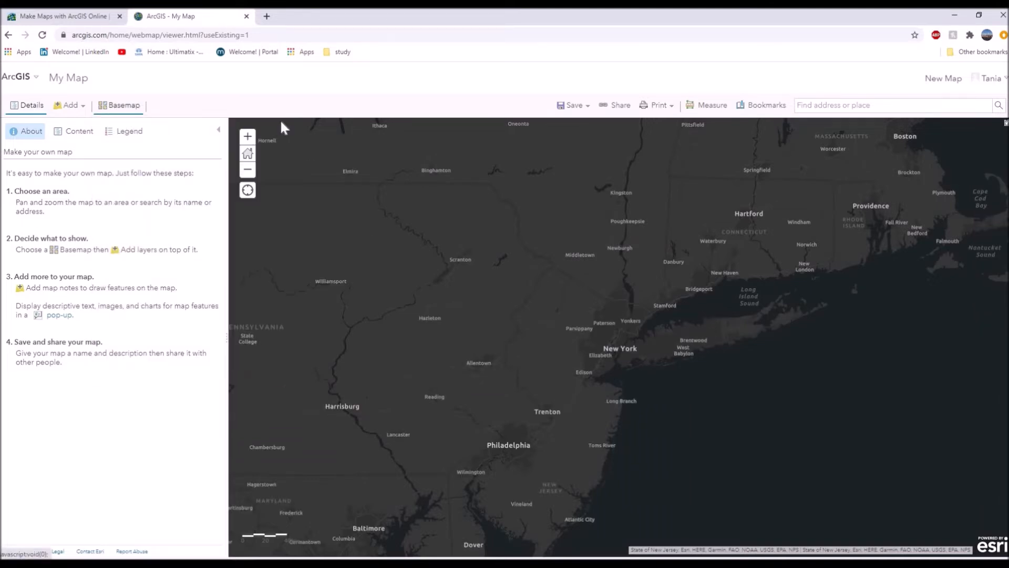
left_click(108, 106)
left_click(140, 225)
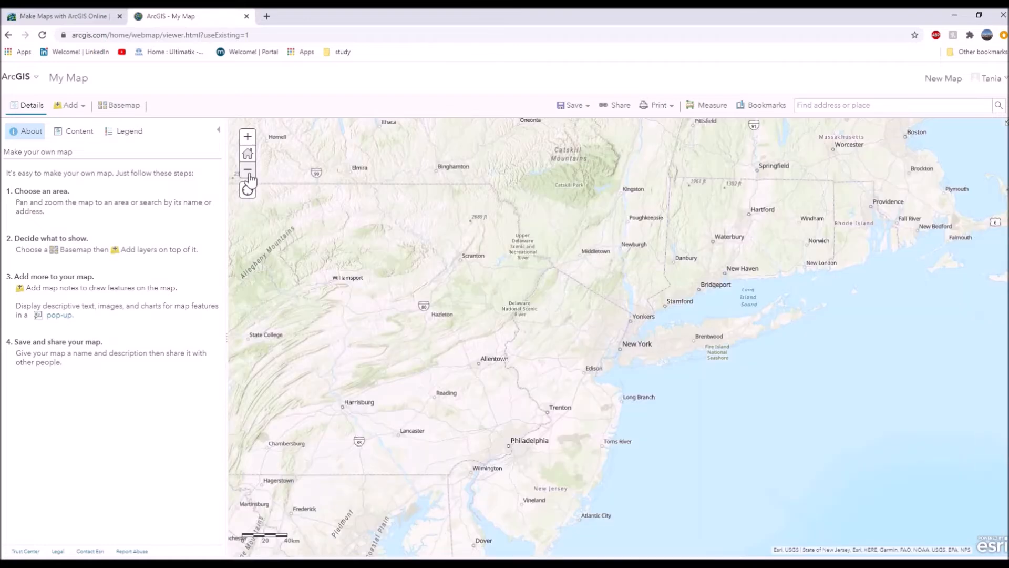
Browse the Living Atlas layers, search them for "age" and look through the matching layers.
left_click(70, 113)
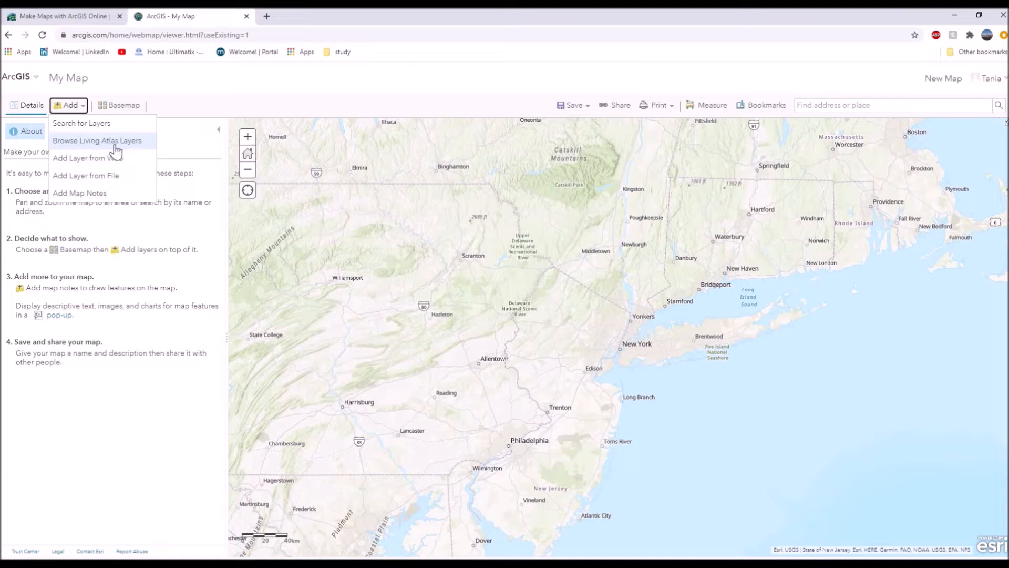
left_click(113, 146)
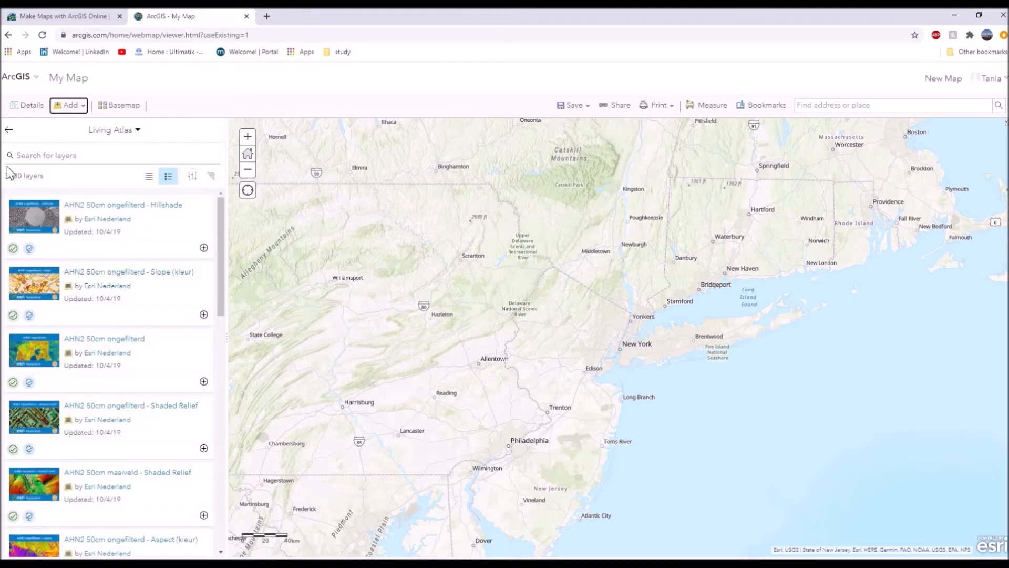
left_click(96, 157)
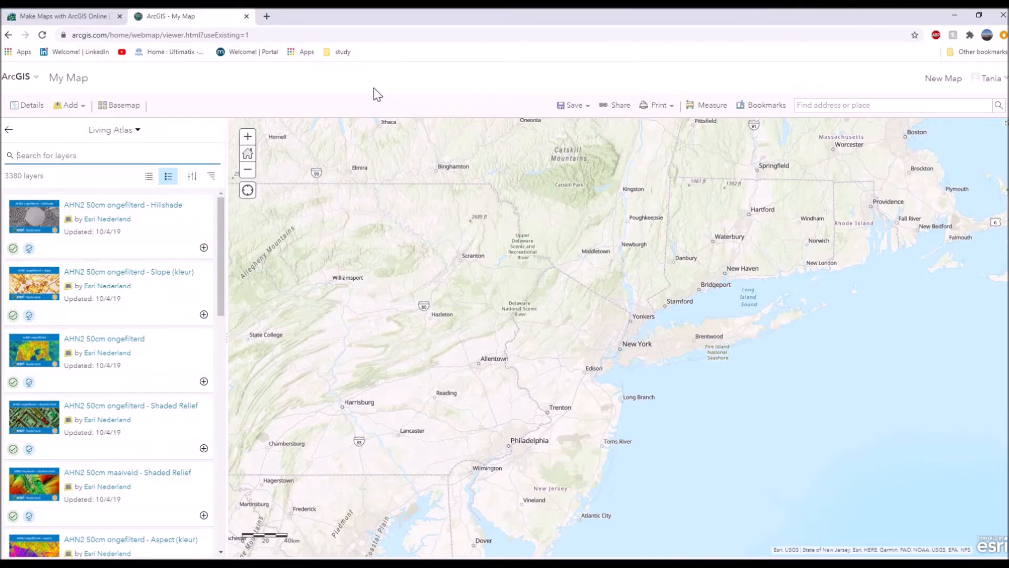
type("age")
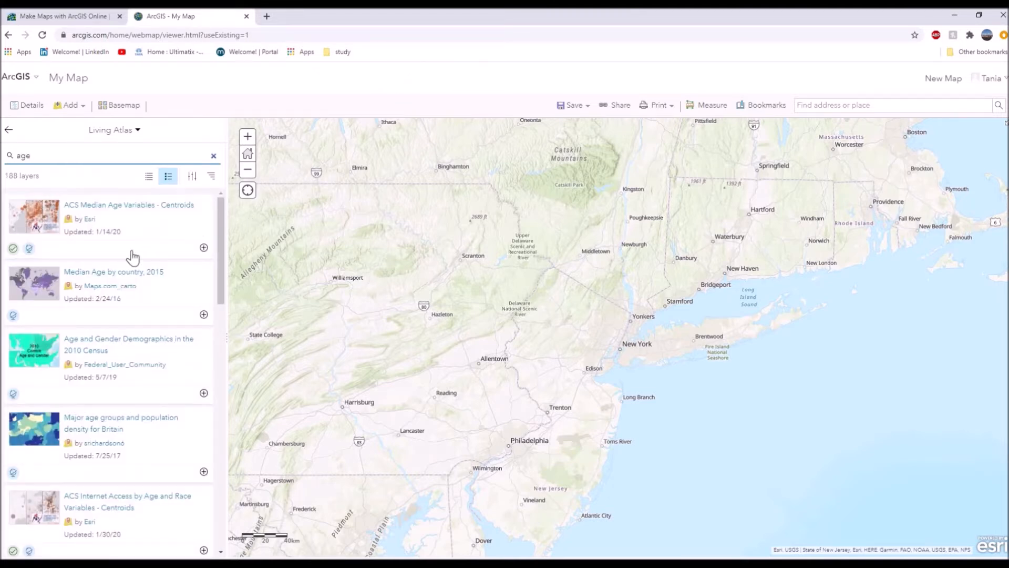
scroll(116, 405, "down", 1)
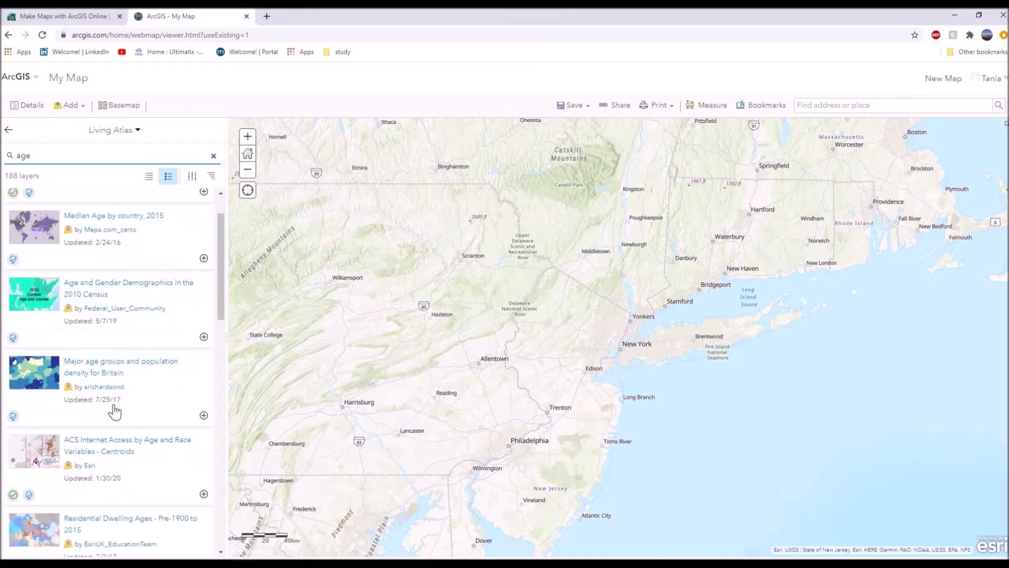
scroll(114, 412, "down", 1)
scroll(113, 412, "down", 1)
scroll(114, 410, "up", 3)
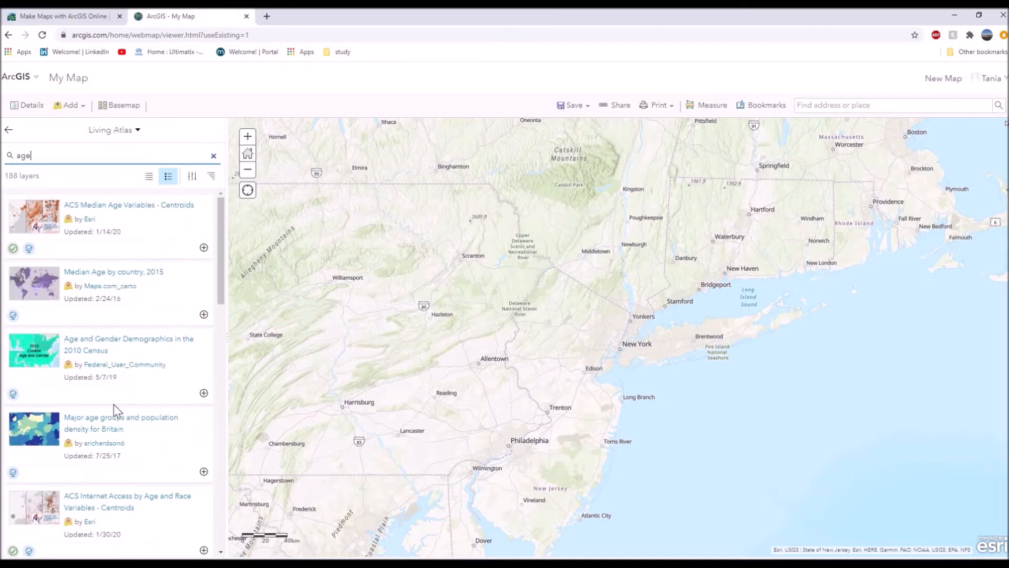
Read the description, terms of use and credits of the "Median Age by country, 2015" layer and add it to the map.
left_click(104, 283)
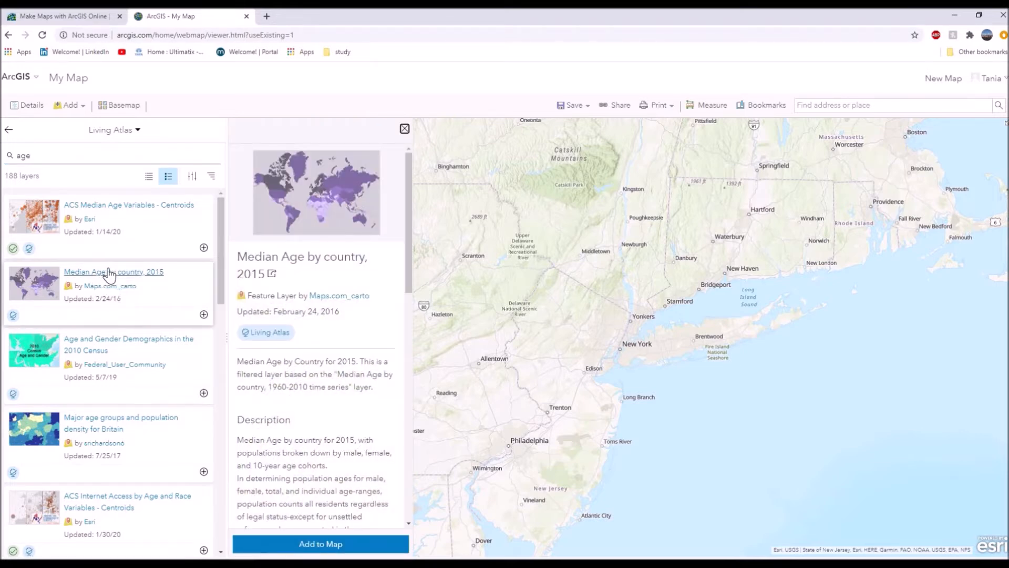
scroll(359, 423, "down", 3)
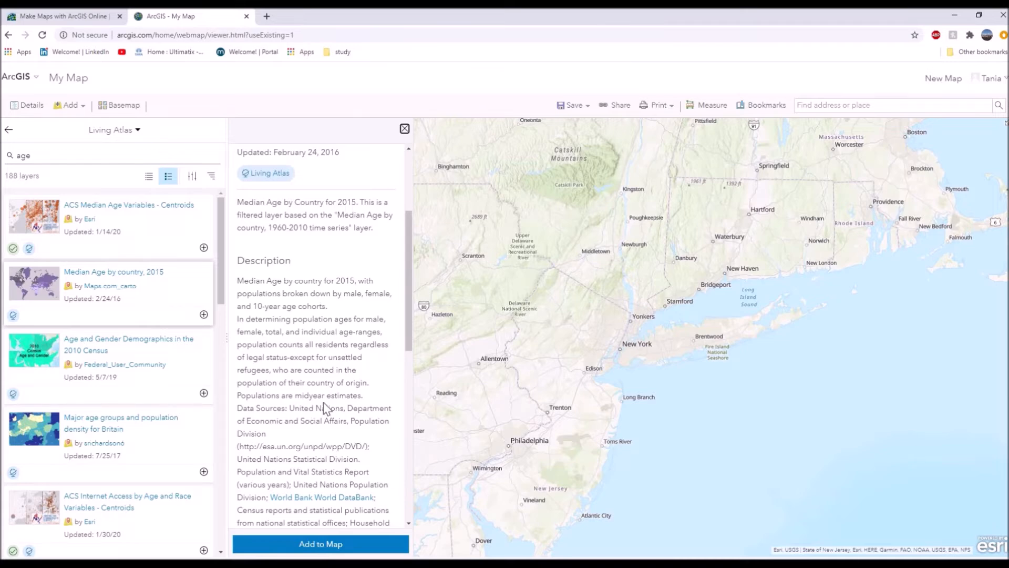
scroll(343, 473, "down", 4)
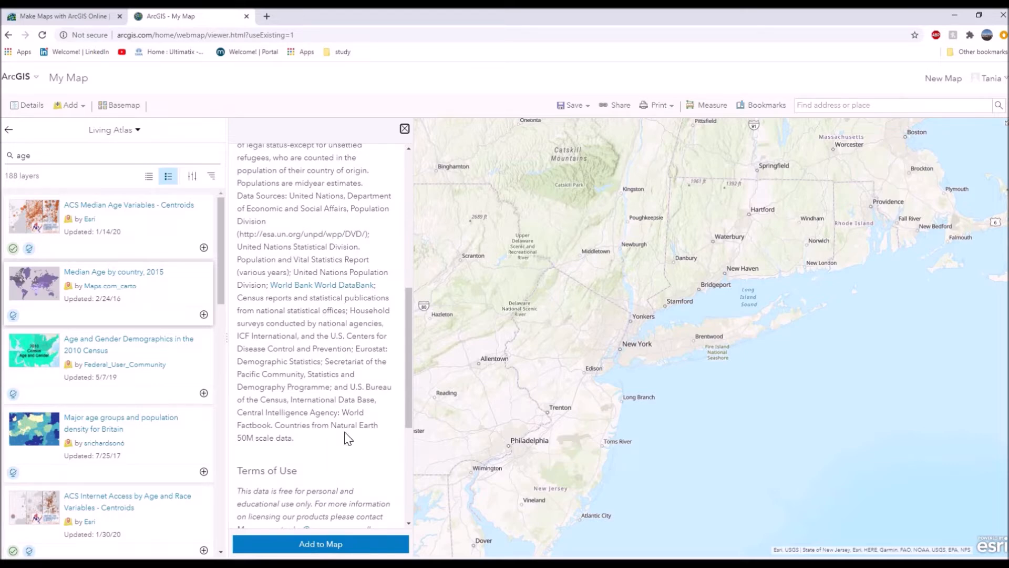
scroll(347, 438, "down", 4)
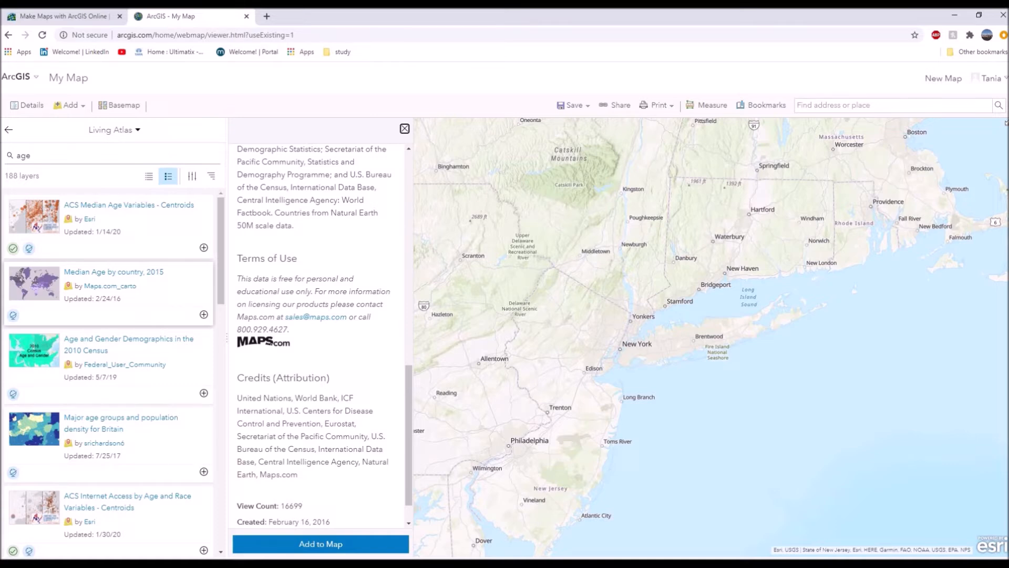
left_click(314, 543)
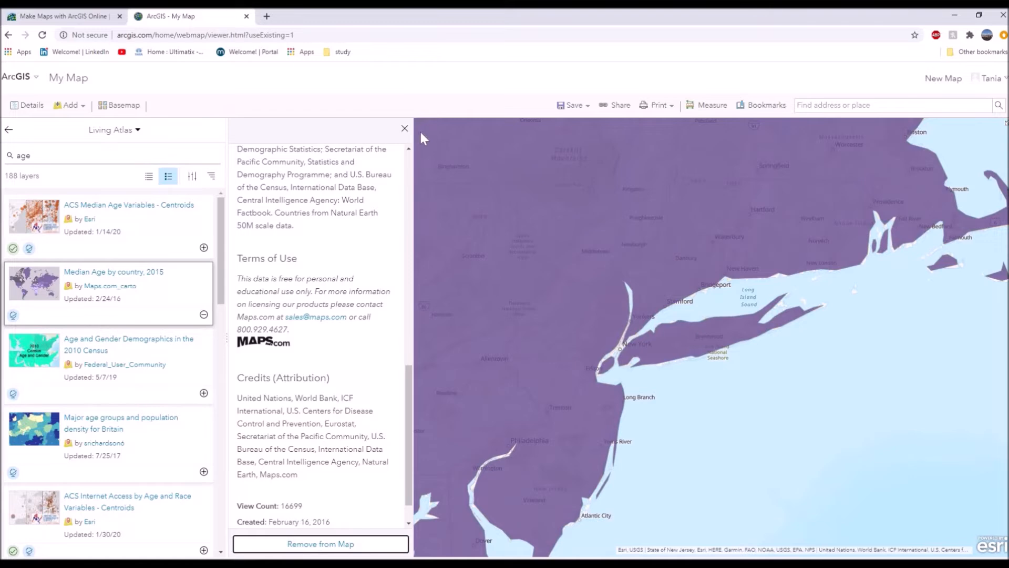
left_click(405, 130)
View the whole median age layer across the world and compare its legend classes, including 14 to 20 years, with the countries' shading.
scroll(465, 320, "down", 4)
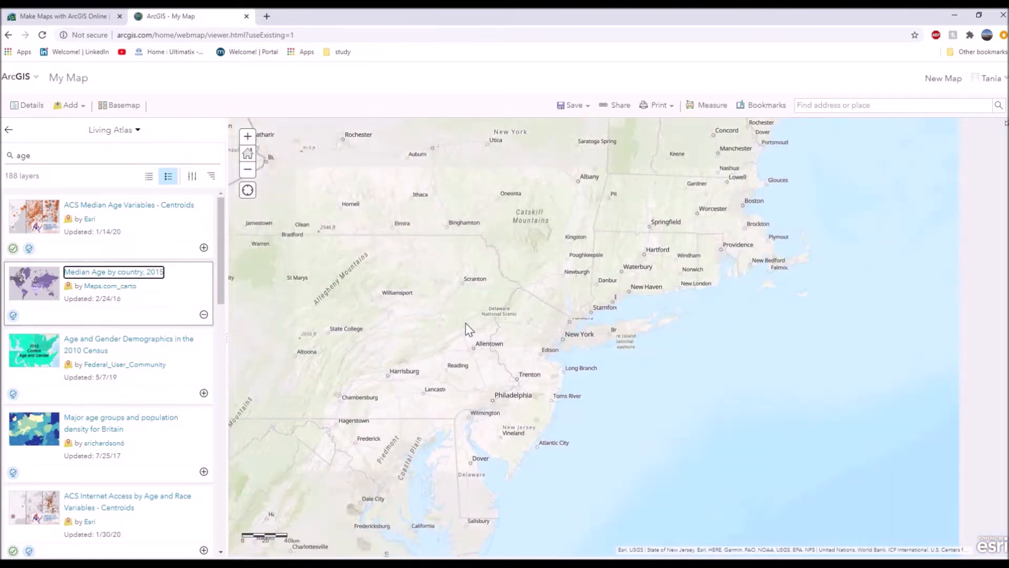
scroll(466, 323, "down", 4)
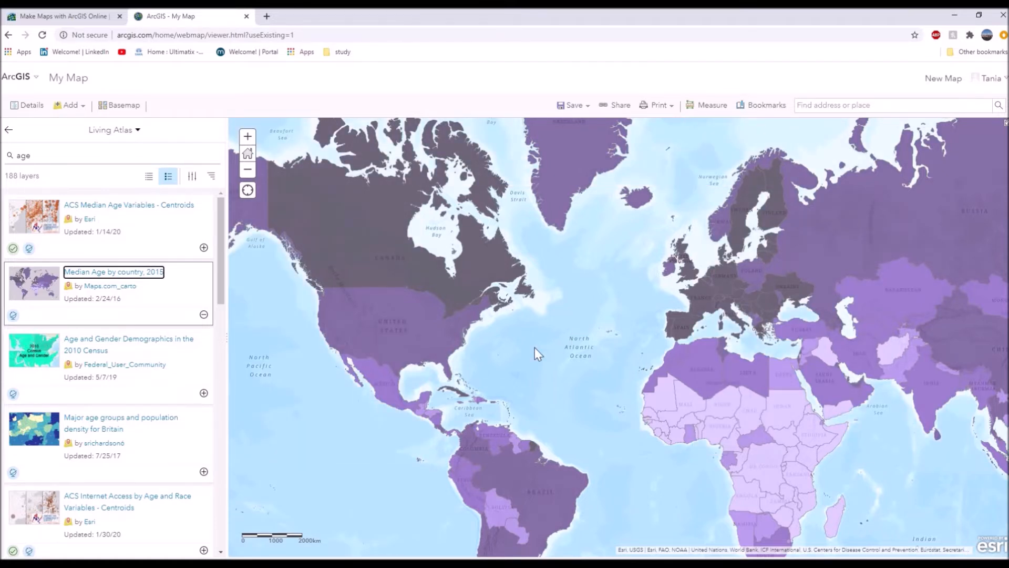
left_click(29, 108)
left_click(110, 134)
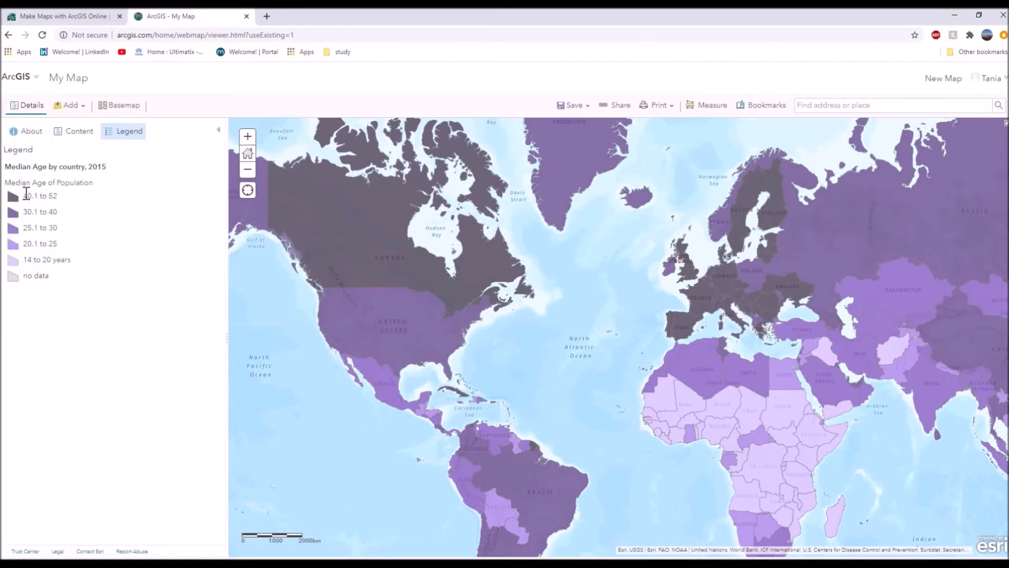
left_click_drag(26, 262, 79, 262)
left_click_drag(777, 393, 717, 389)
left_click_drag(388, 303, 412, 308)
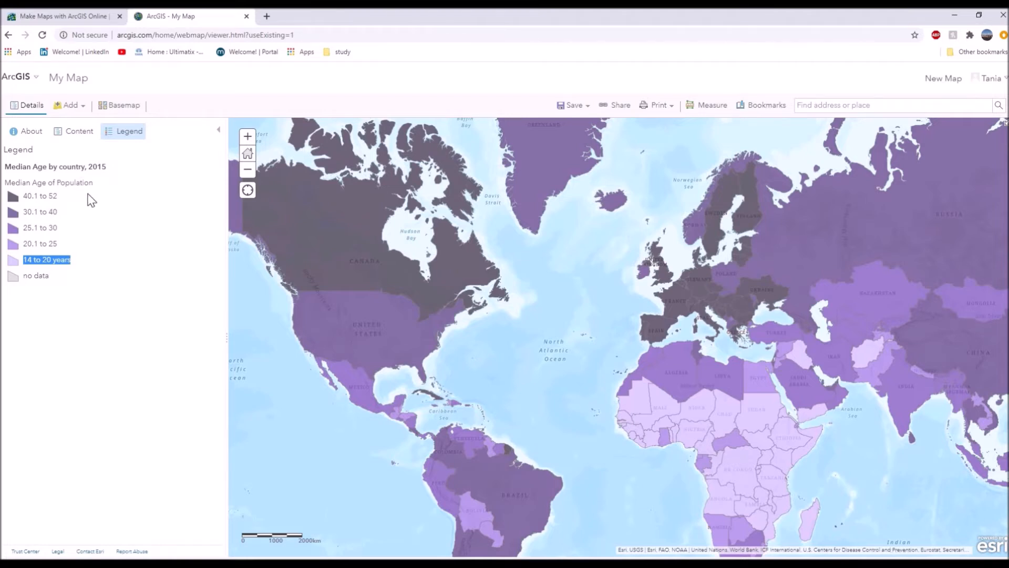
Show the median age layer's legend within the map contents and open its attribute table, enlarged to fit more rows.
left_click(93, 136)
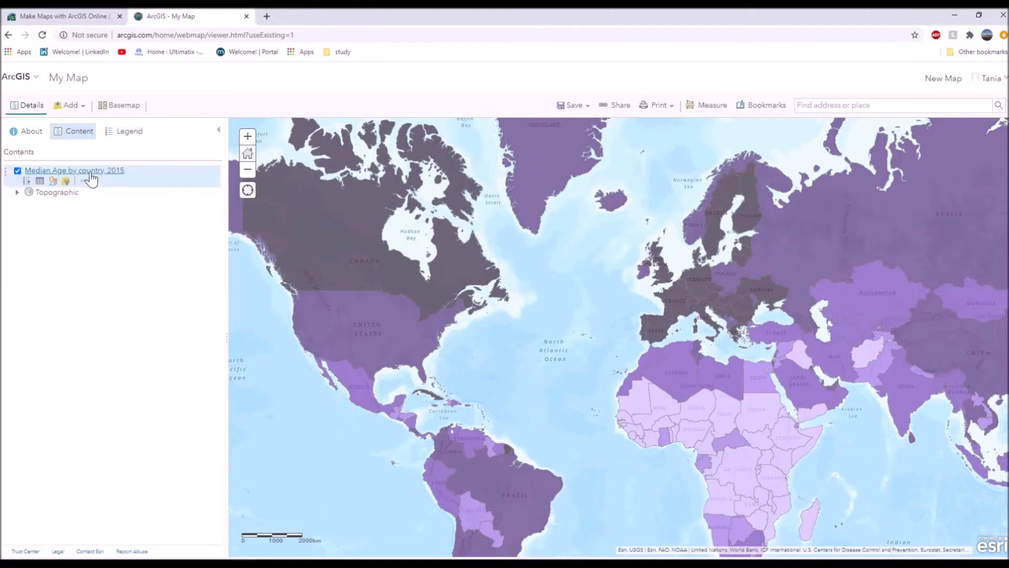
left_click(27, 181)
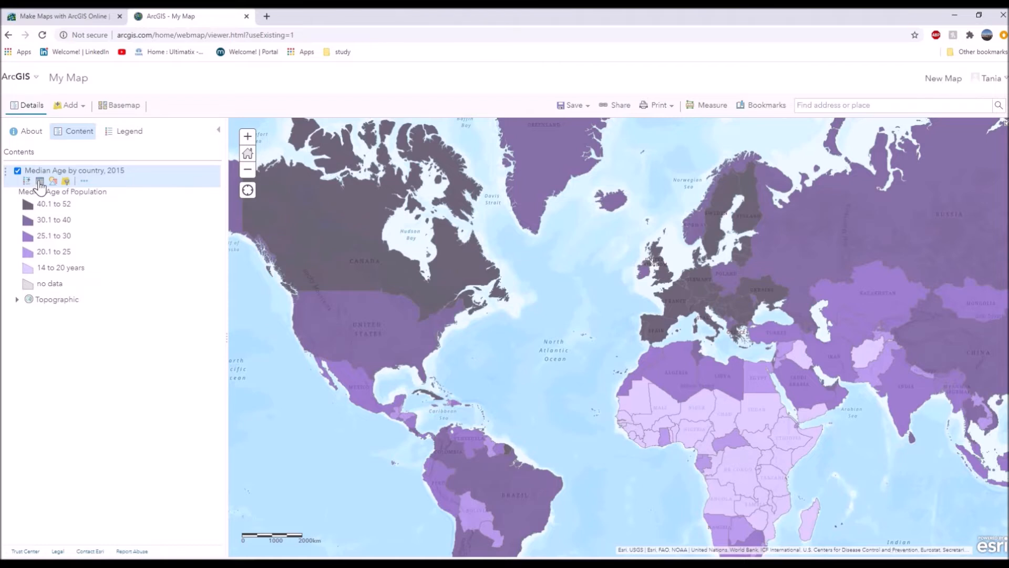
left_click(39, 181)
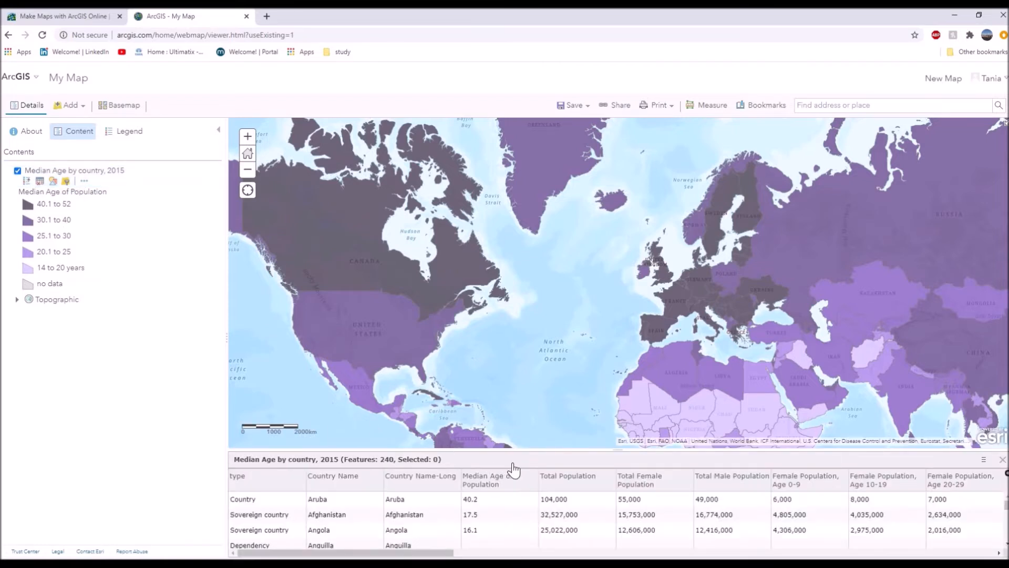
left_click_drag(517, 448, 488, 358)
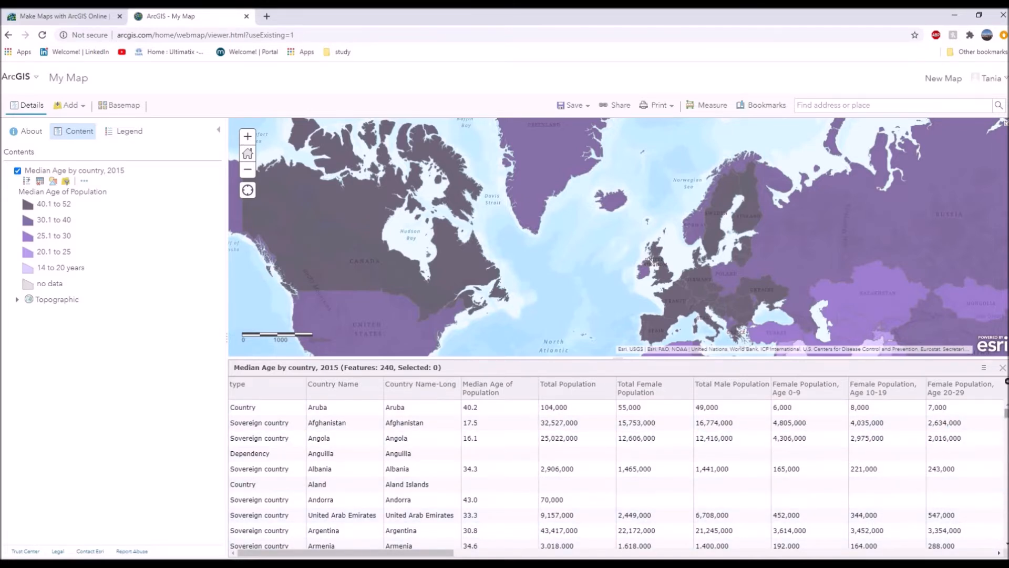
Look through the attribute table's country rows and its female, male and total population columns by age group.
scroll(820, 484, "down", 15)
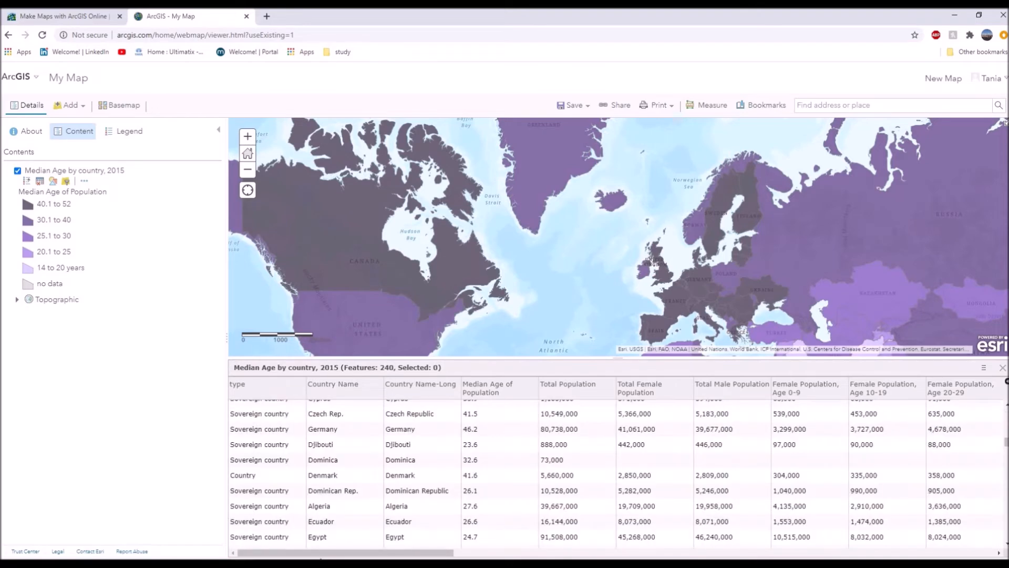
left_click_drag(322, 555, 552, 556)
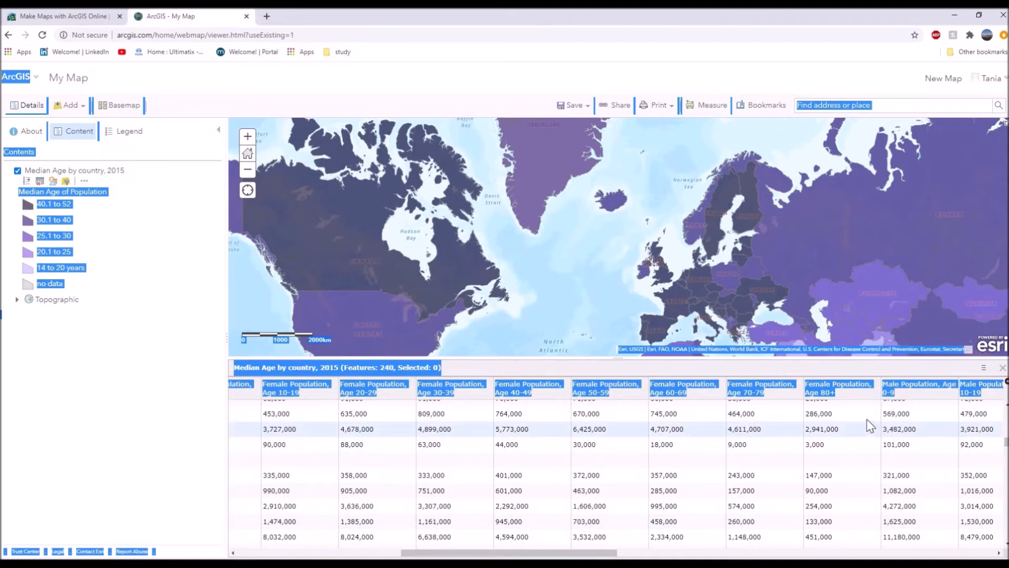
left_click_drag(559, 556, 671, 557)
left_click(670, 558)
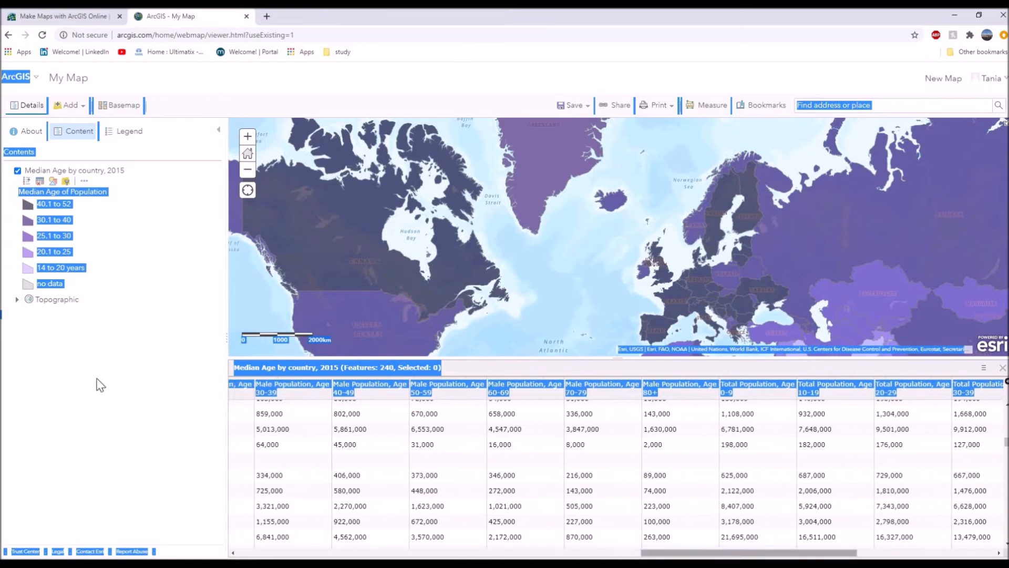
Restyle the median age layer to show Total Population with Counts and Amounts (Size), keeping the default symbol options.
left_click(53, 183)
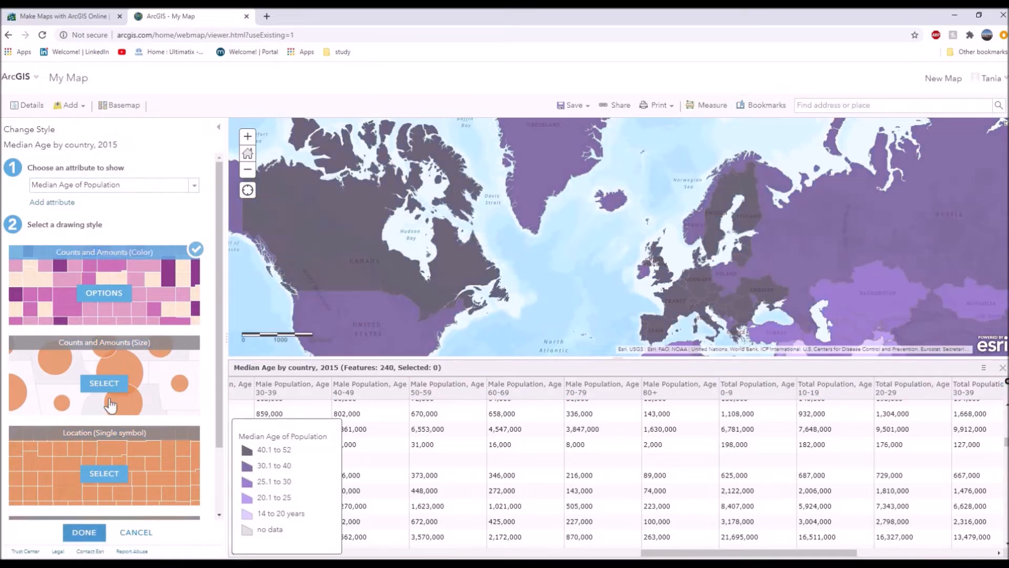
left_click(103, 186)
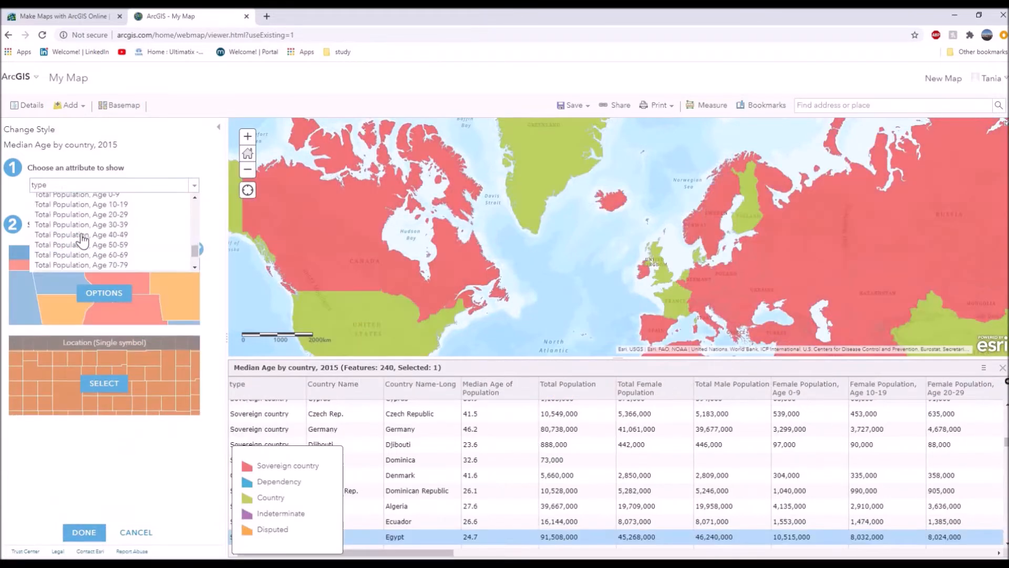
scroll(86, 242, "up", 1)
left_click(93, 249)
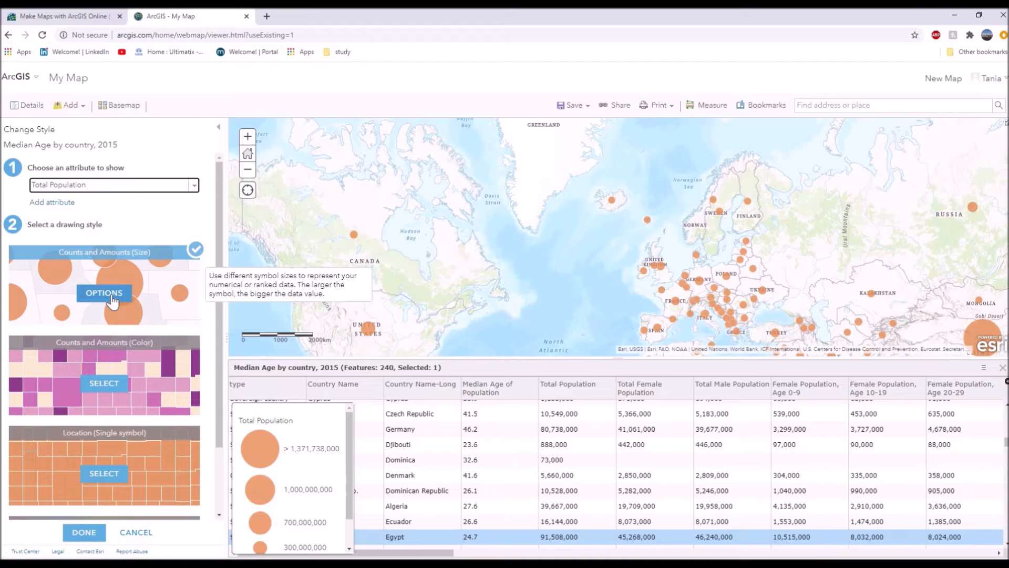
left_click(113, 301)
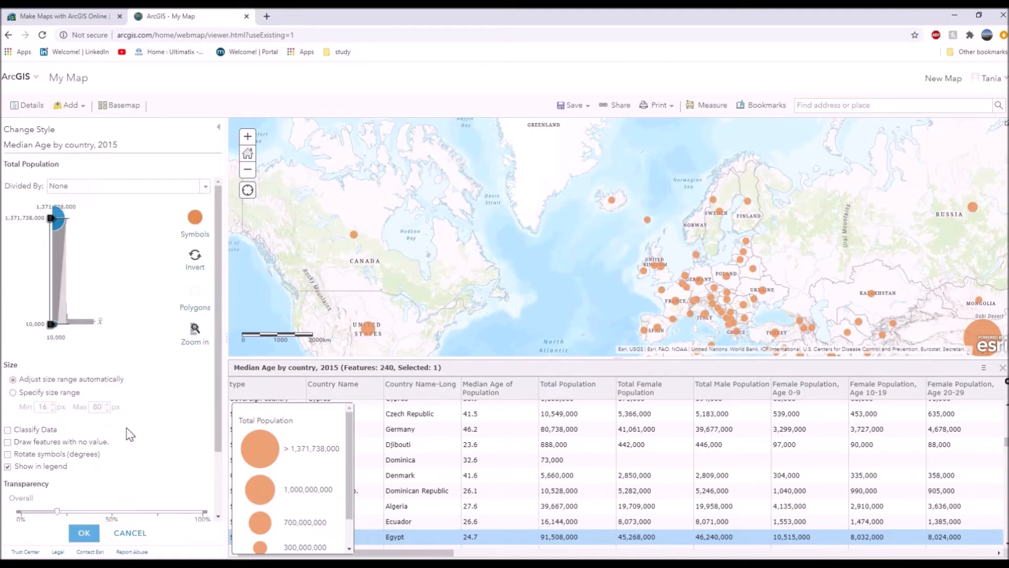
scroll(138, 466, "down", 1)
scroll(137, 465, "up", 2)
left_click(84, 533)
left_click(88, 538)
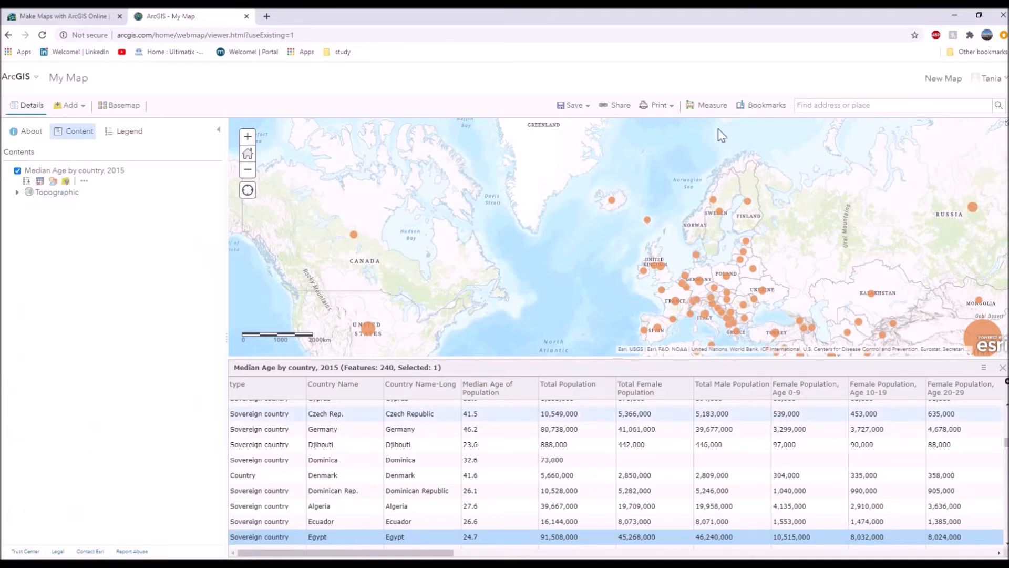
Close the attribute table and inspect the population pop-ups of Nepal, India, the United States, China and the Russian Federation on the map.
left_click(1002, 368)
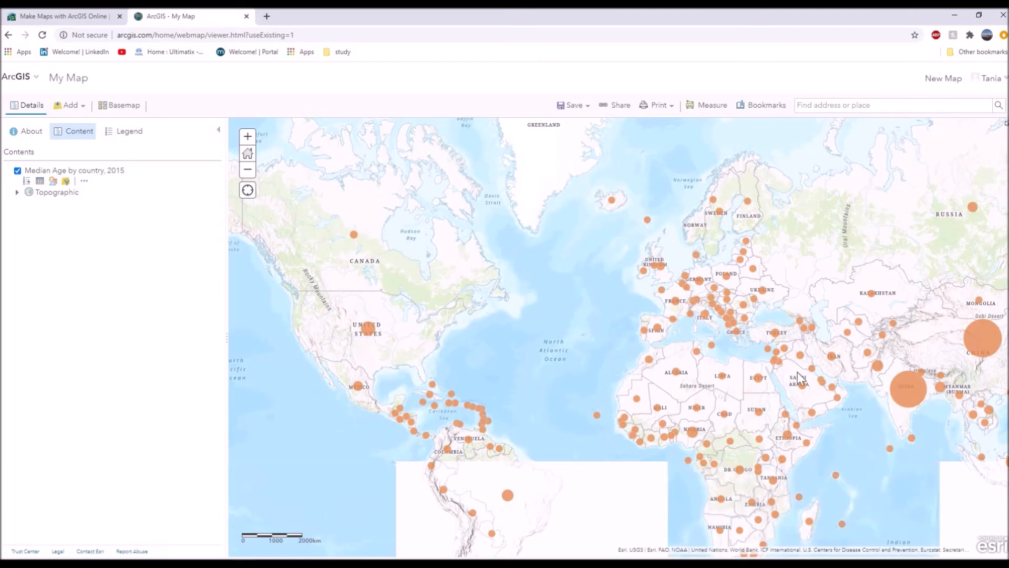
left_click_drag(910, 369, 846, 368)
left_click(843, 370)
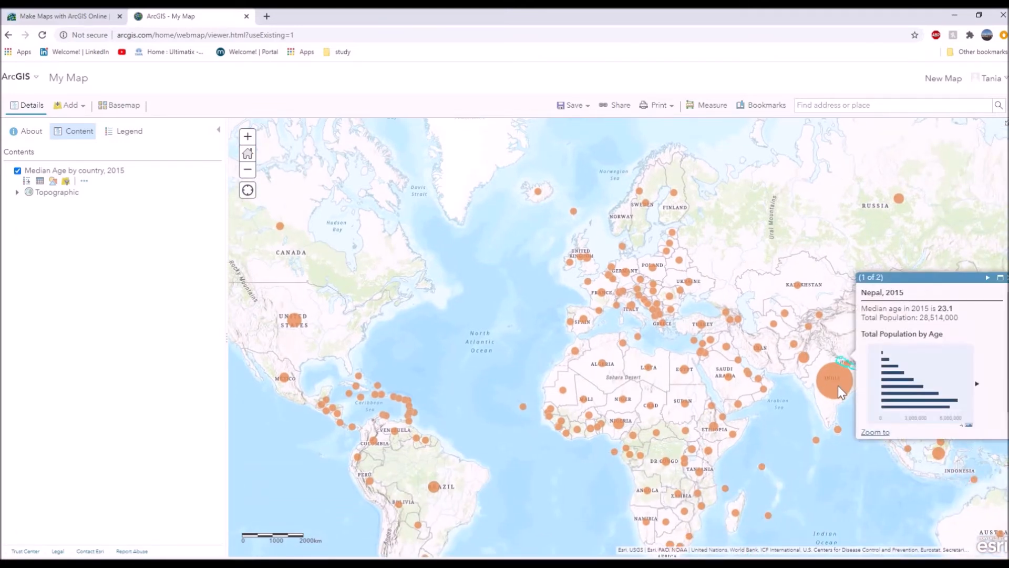
left_click(837, 389)
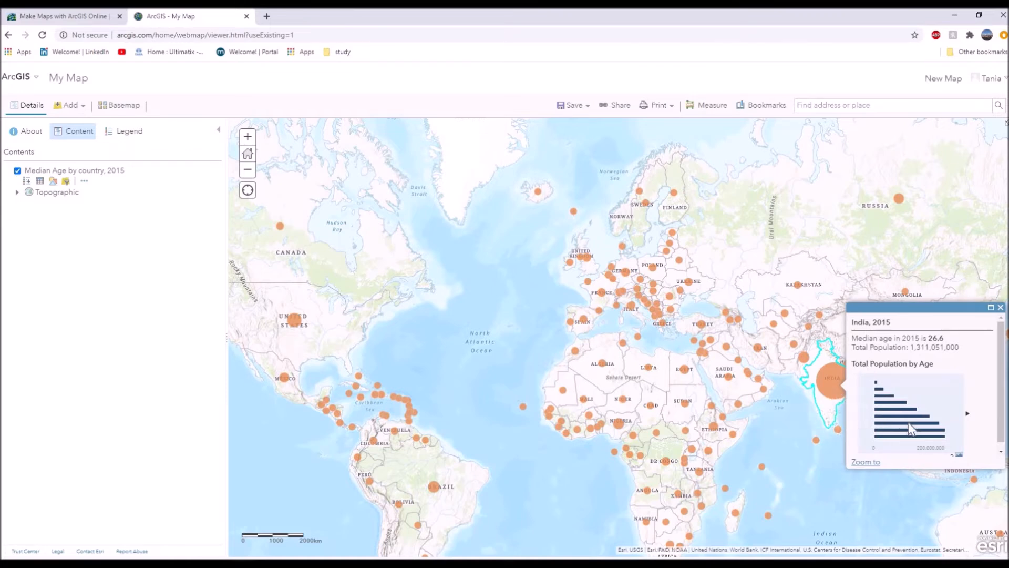
left_click(295, 320)
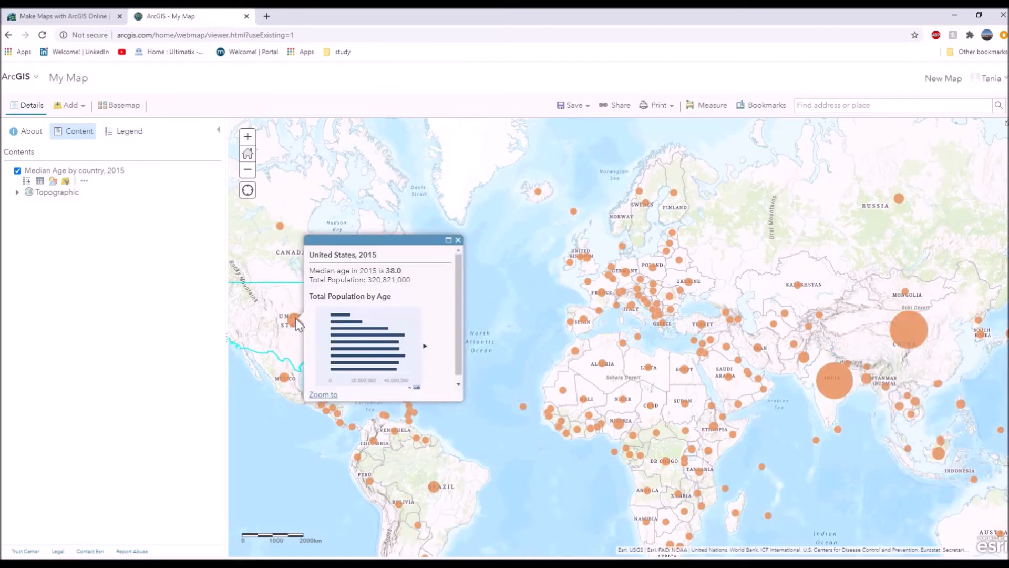
left_click(904, 330)
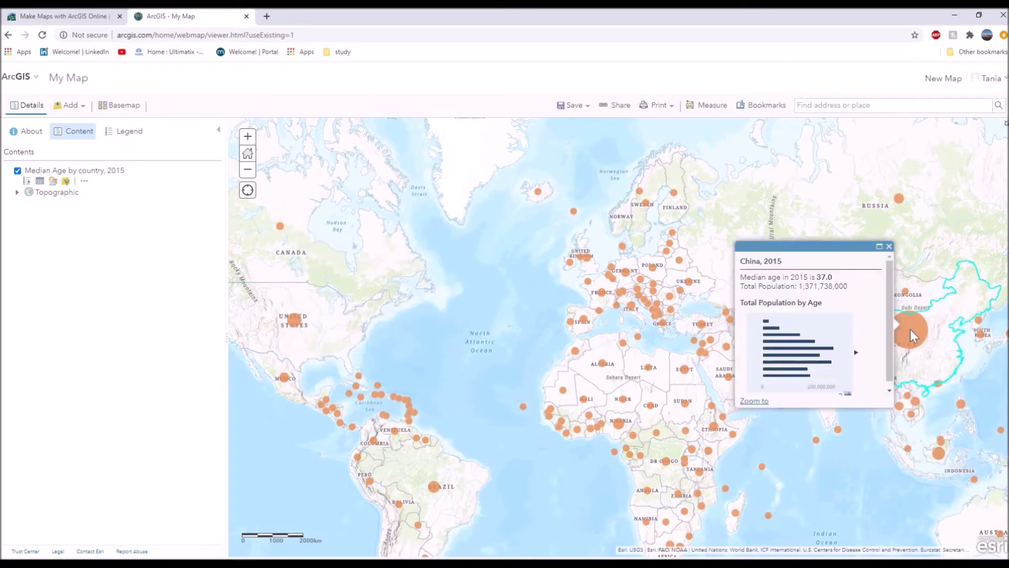
left_click(896, 201)
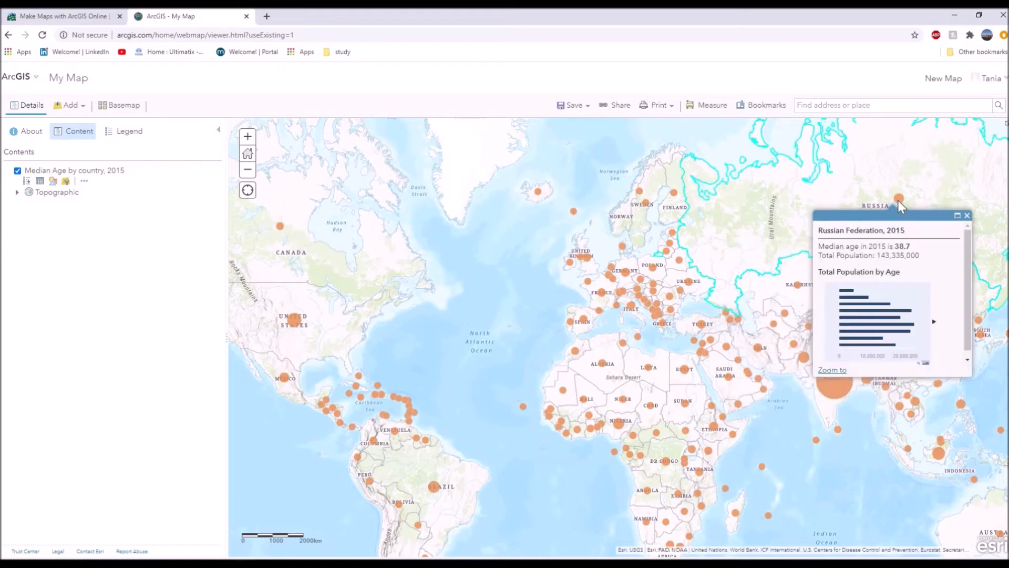
scroll(743, 349, "down", 2)
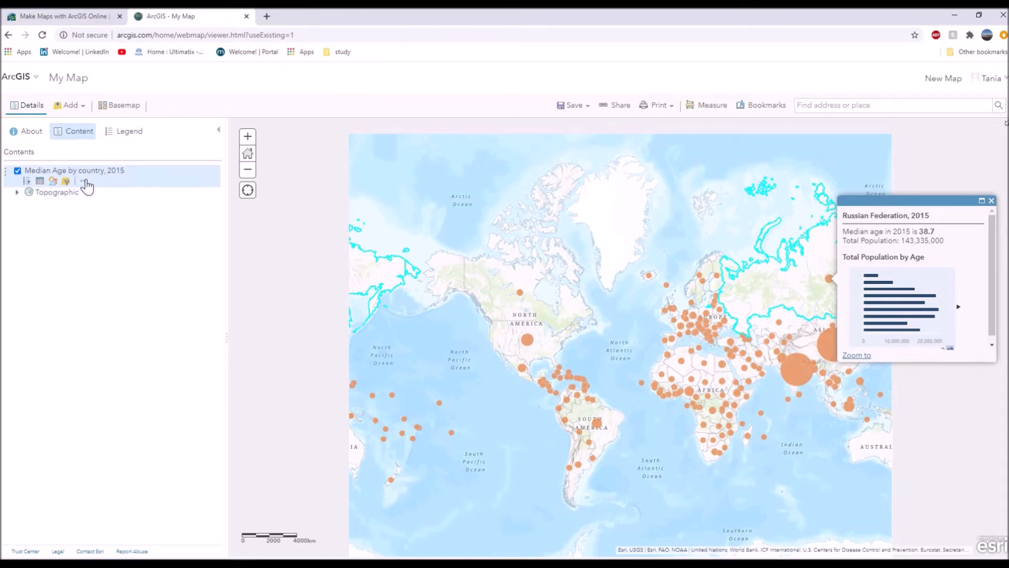
Browse the median age layer's style attributes and try showing Median Age of Population with Counts and Amounts (Color).
left_click(53, 181)
left_click(194, 185)
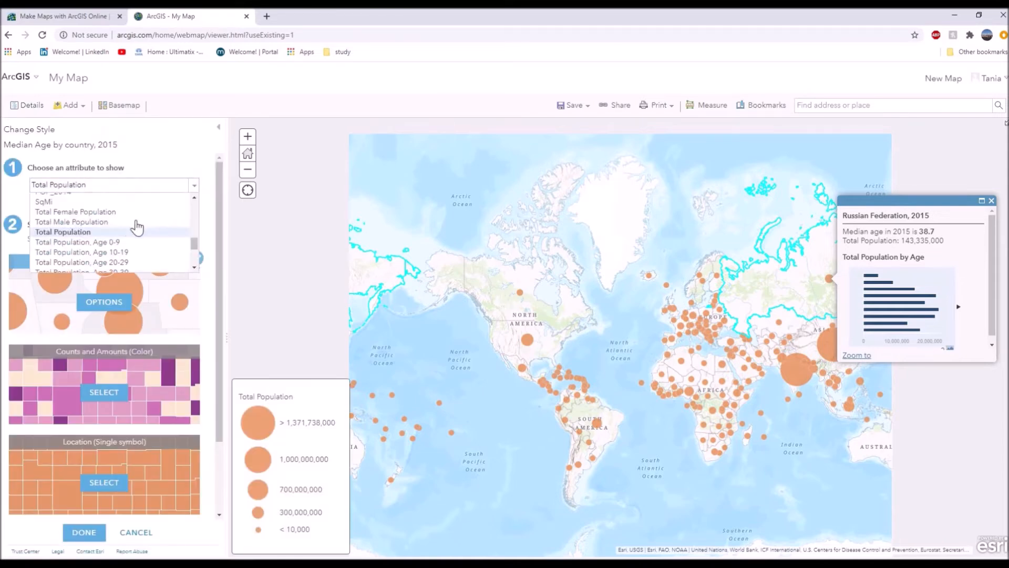
scroll(124, 230, "up", 1)
scroll(124, 230, "up", 8)
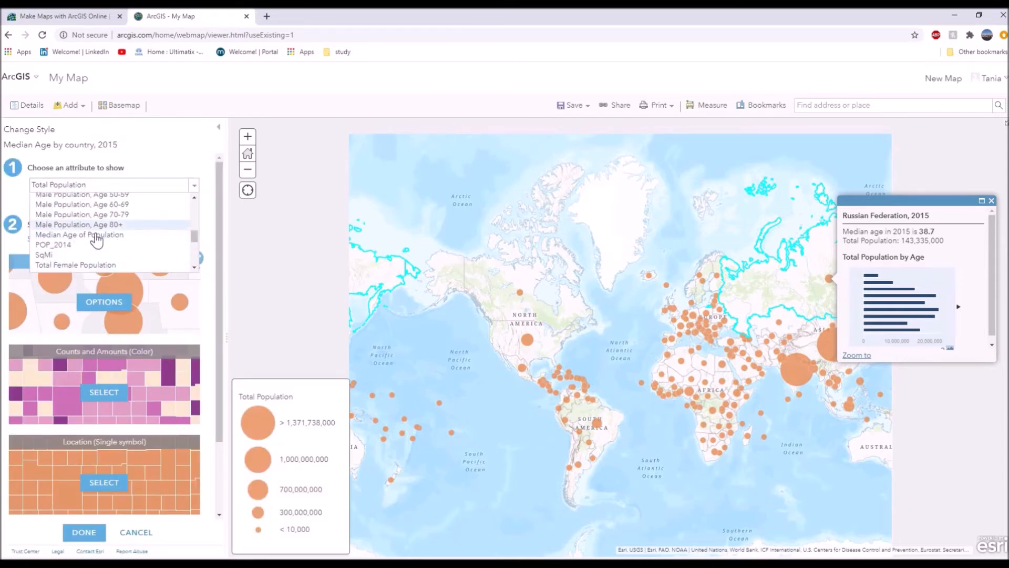
scroll(99, 244, "up", 1)
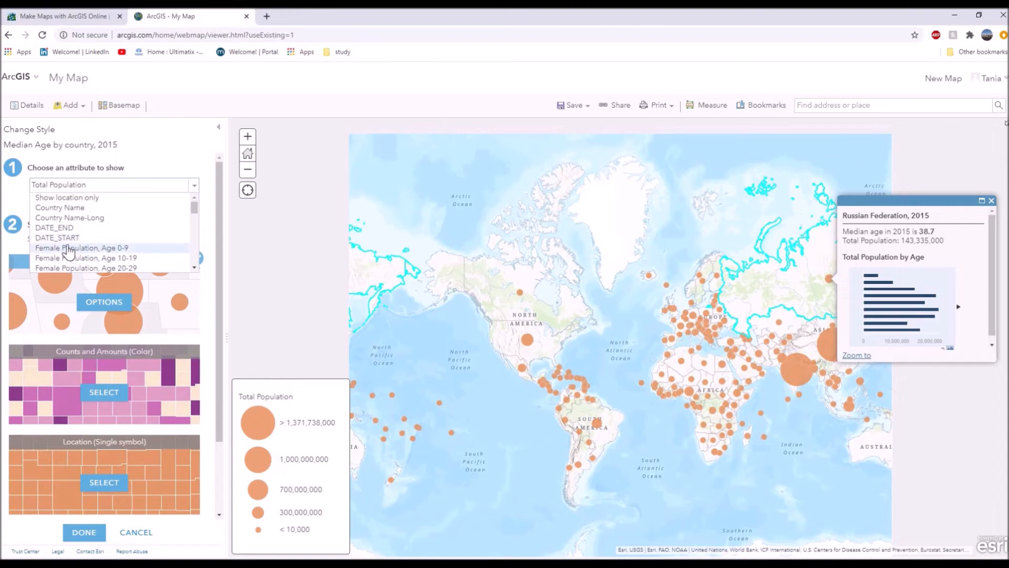
scroll(136, 231, "down", 9)
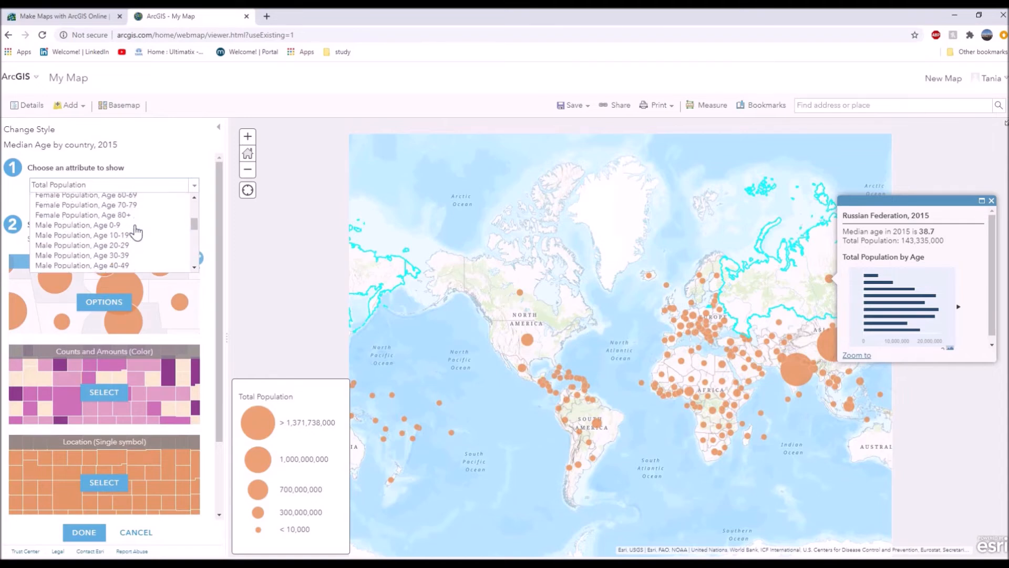
scroll(136, 232, "down", 5)
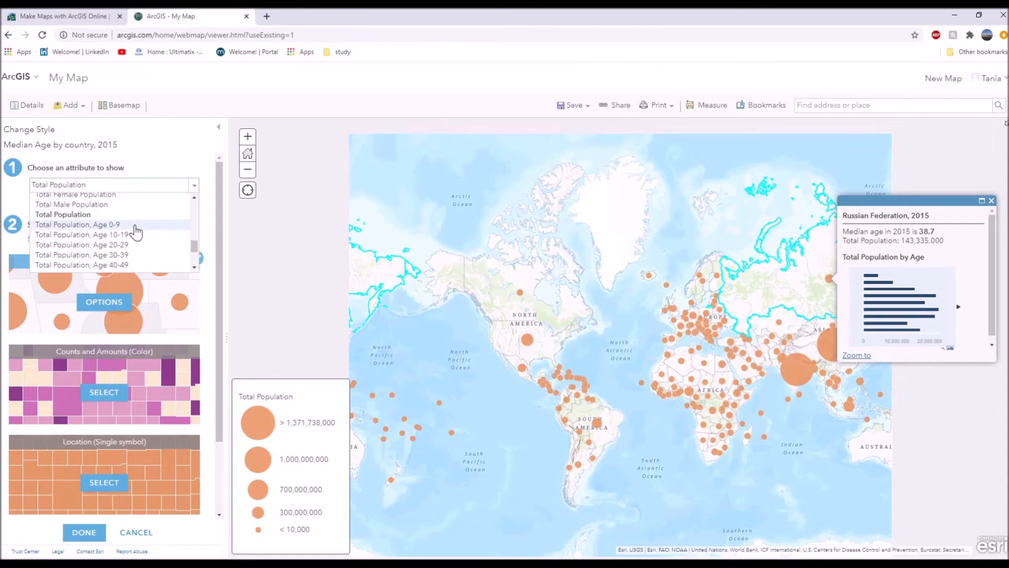
scroll(131, 232, "up", 2)
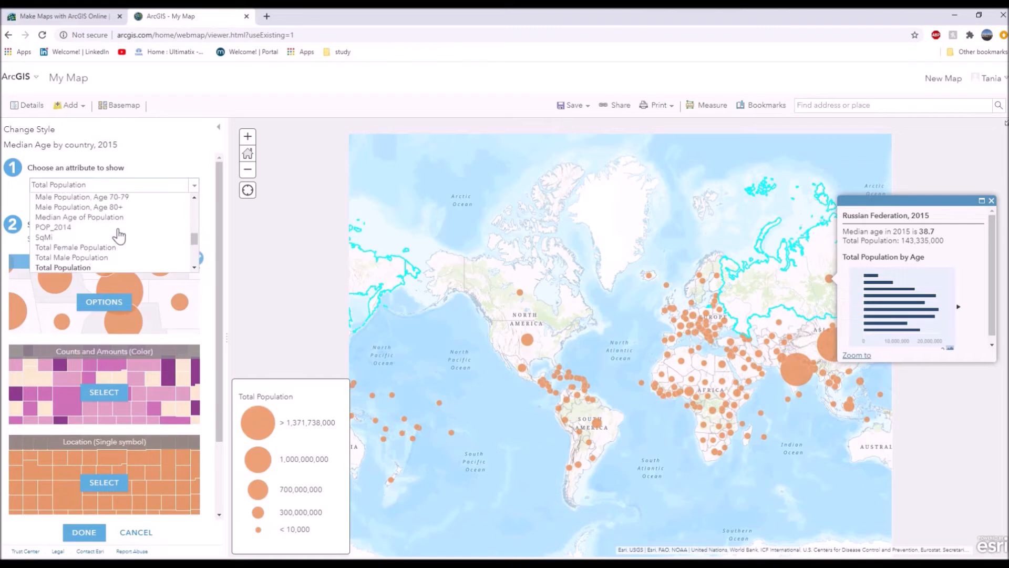
left_click(68, 218)
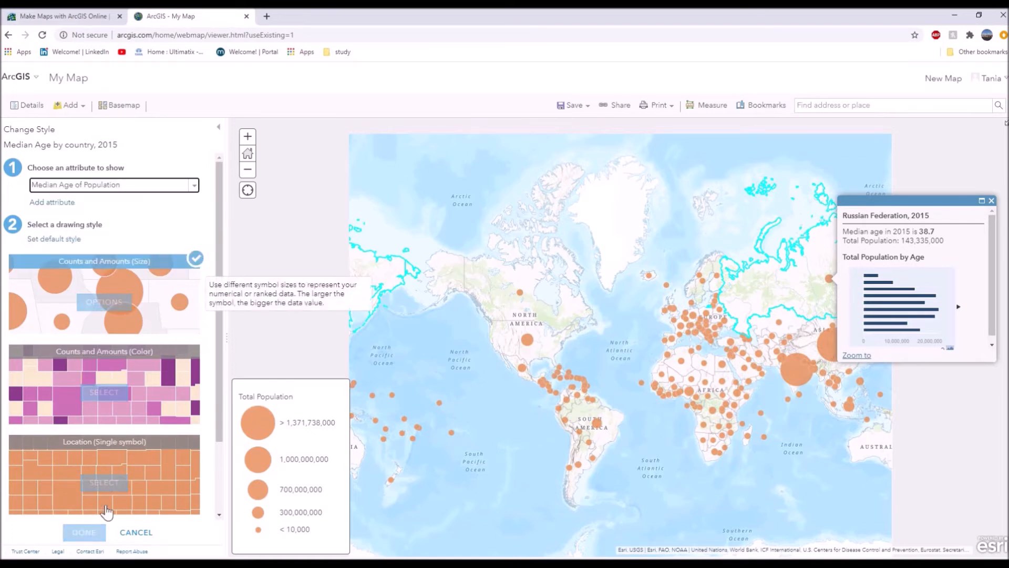
left_click(104, 392)
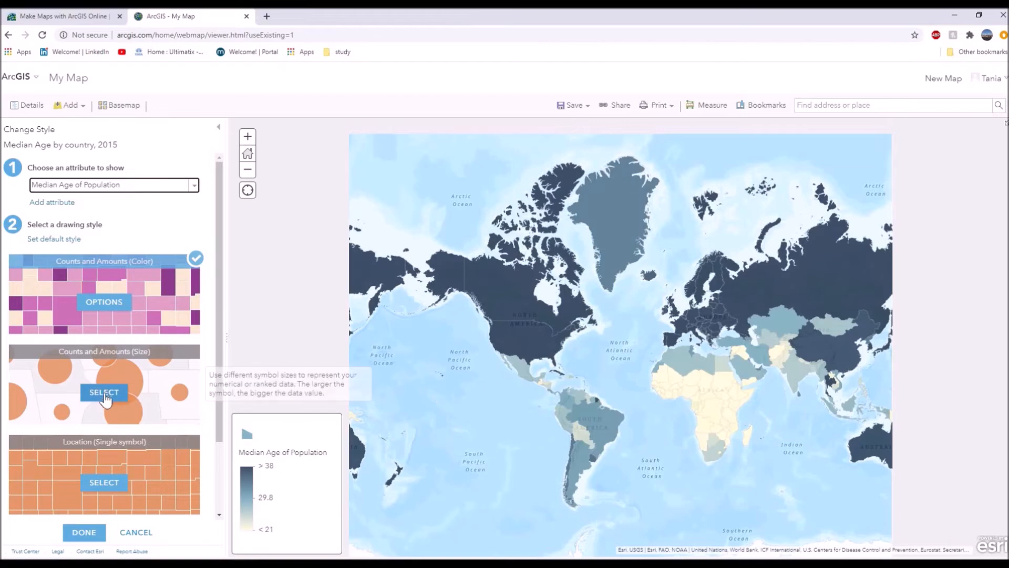
Try a green-to-grey color ramp as the fill for the Median Age of Population style.
left_click(103, 302)
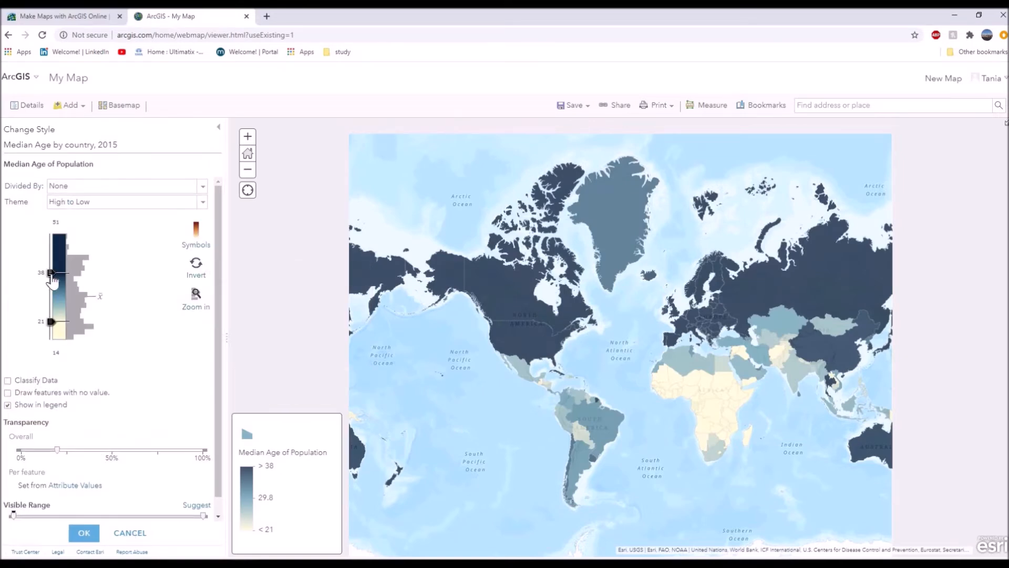
left_click(200, 250)
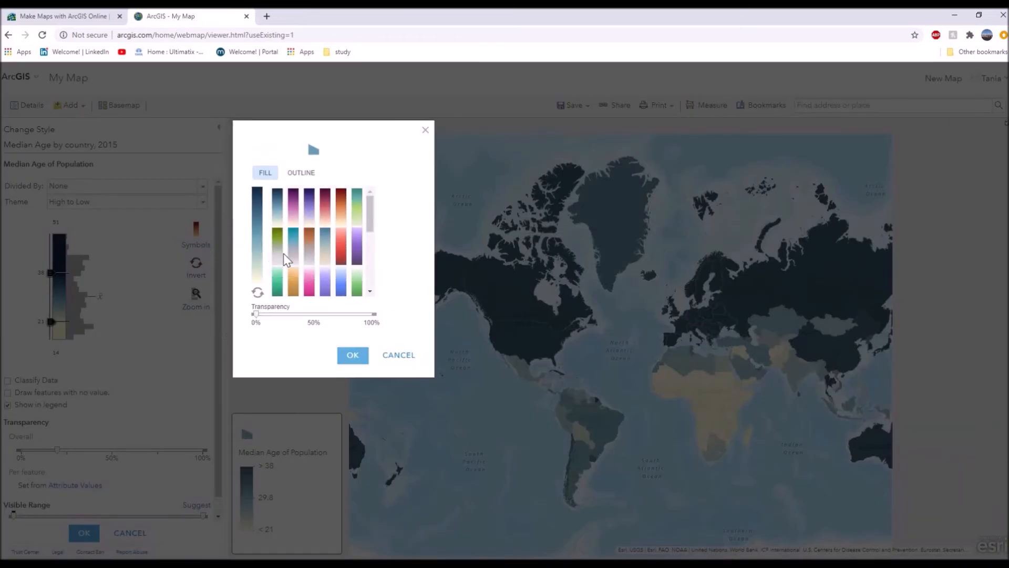
left_click(282, 252)
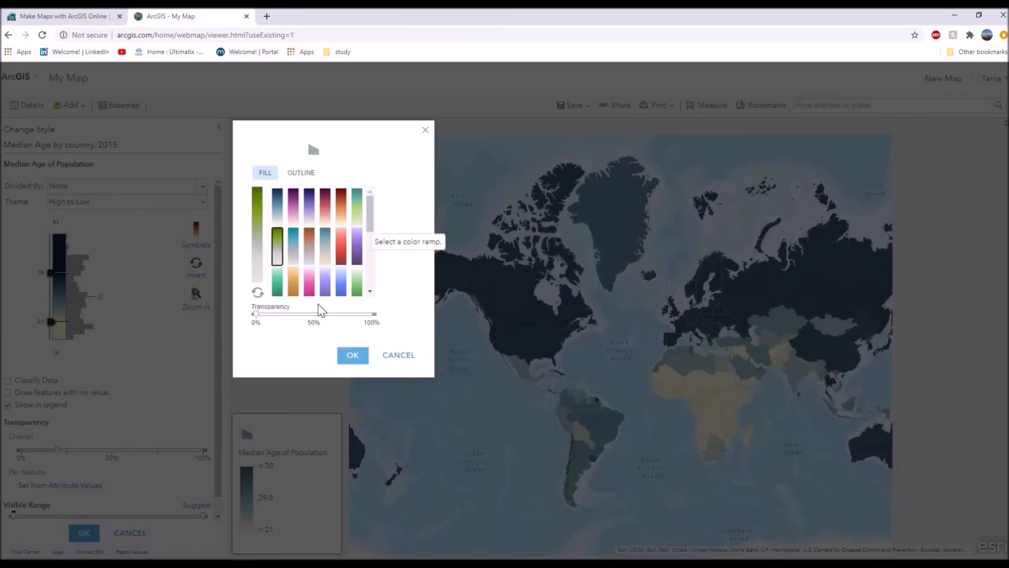
left_click(351, 357)
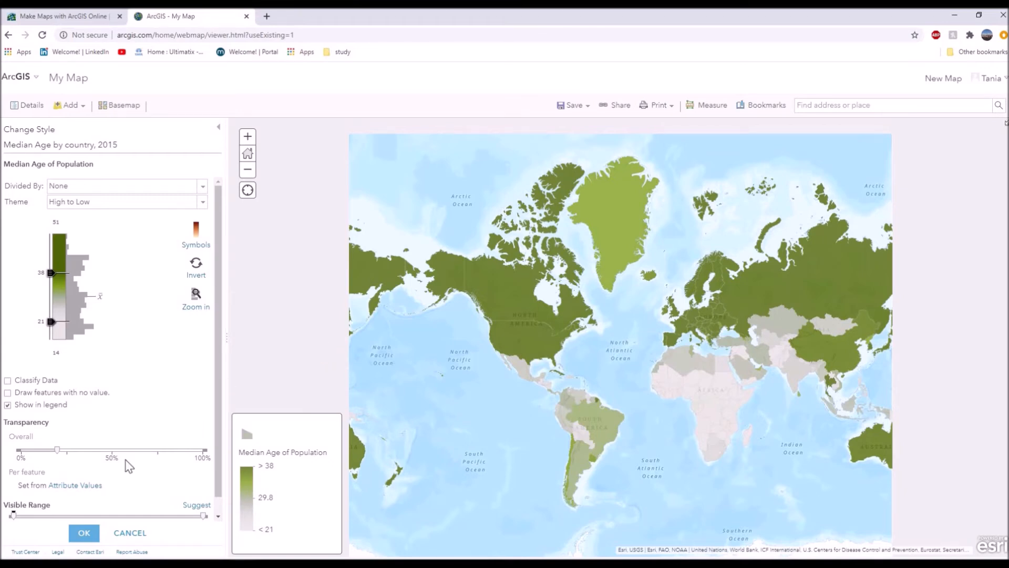
left_click(85, 532)
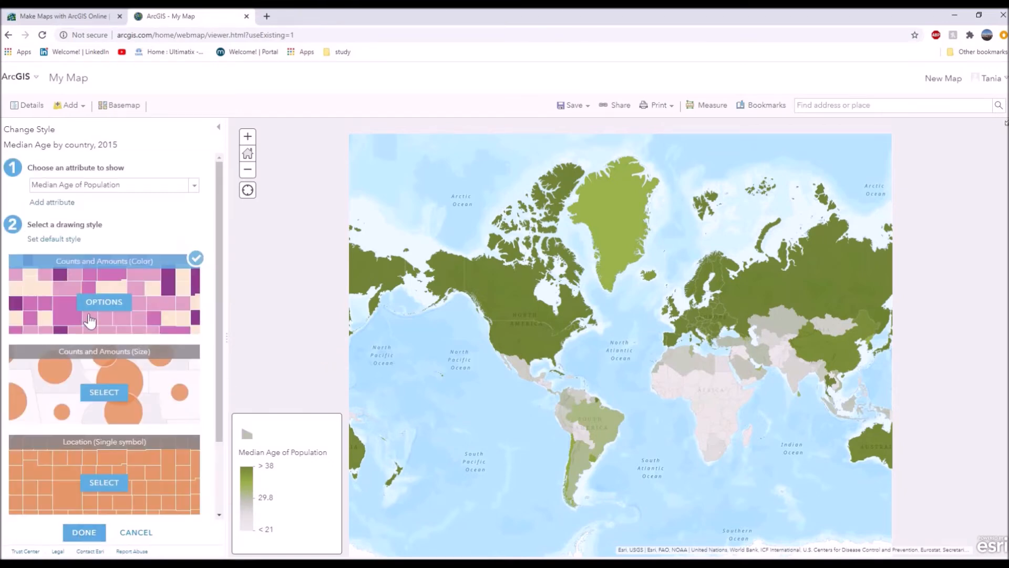
Browse the Living Atlas layers and search them for "population".
left_click(69, 106)
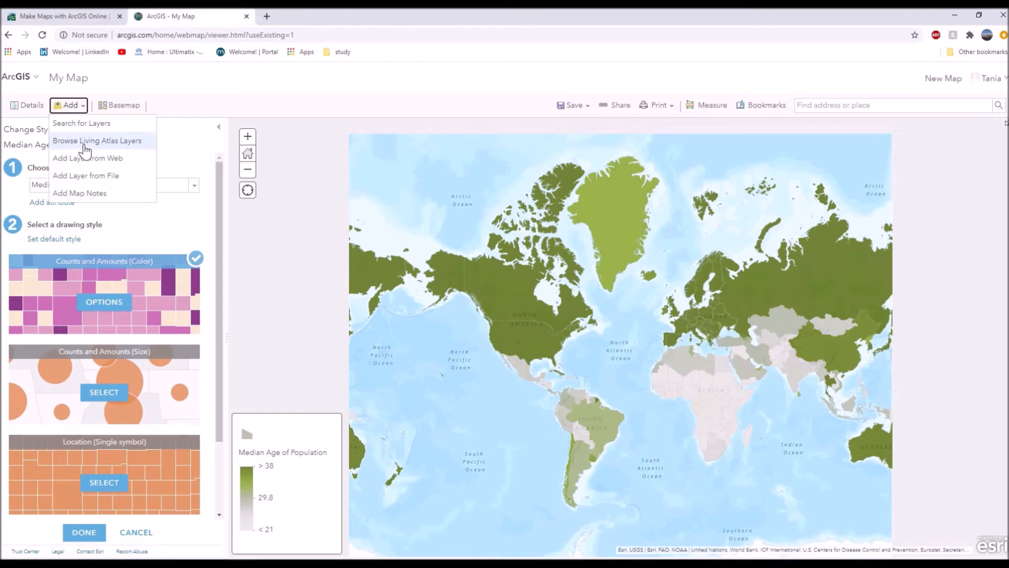
left_click(84, 142)
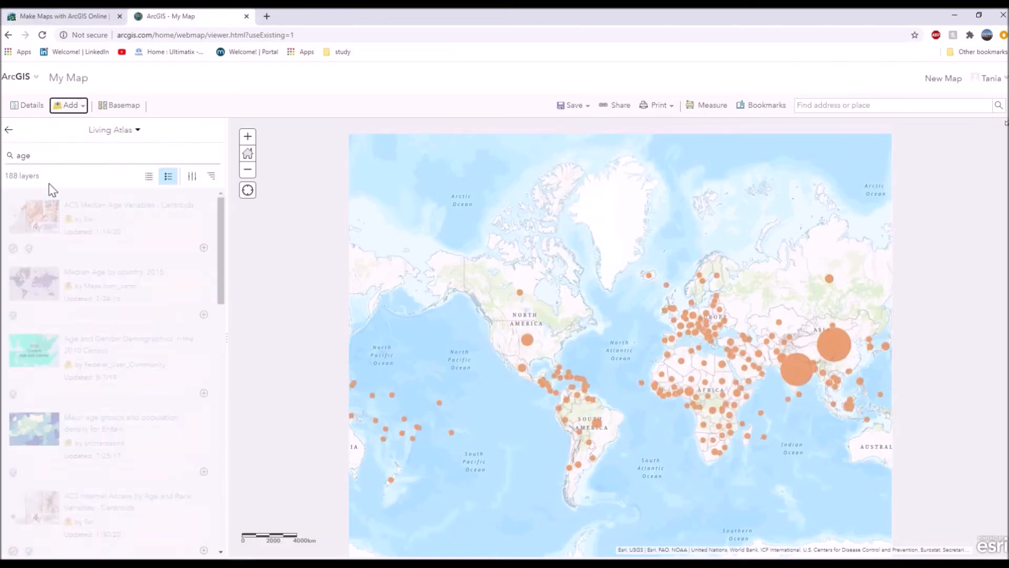
left_click(40, 158)
type("population")
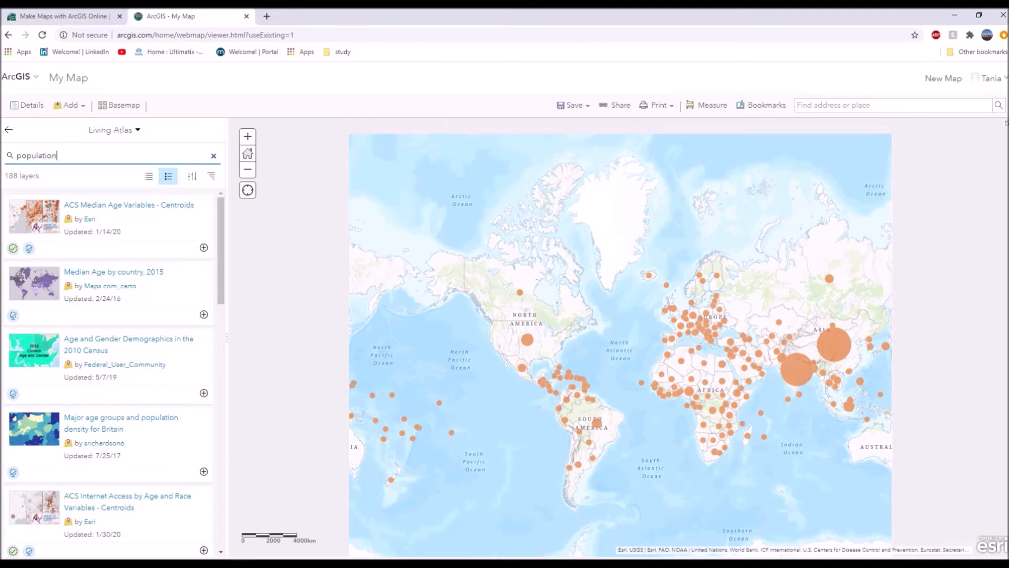
key("Return")
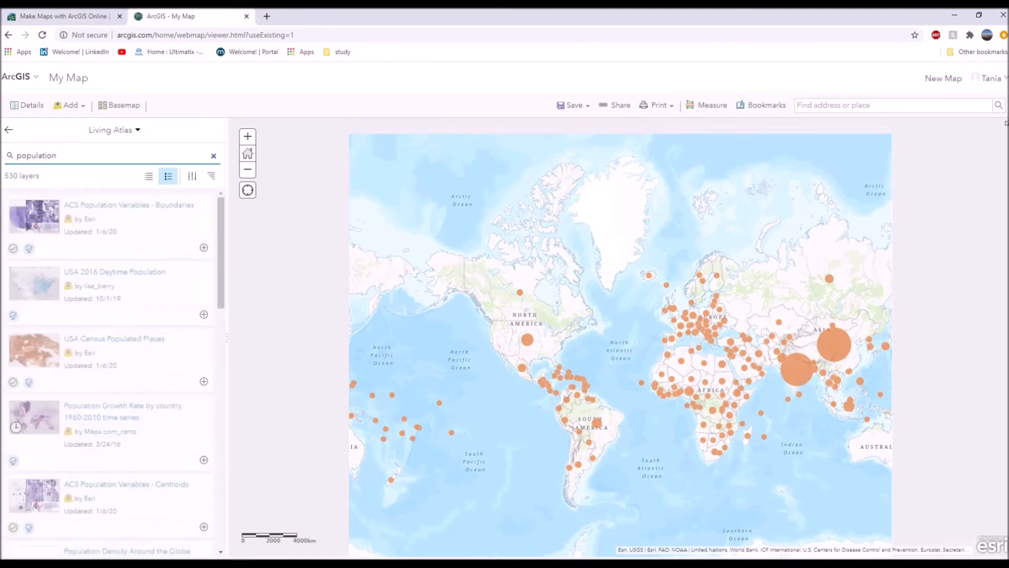
Add the USA Census Populated Places layer to the map from its details and close the details.
left_click(92, 341)
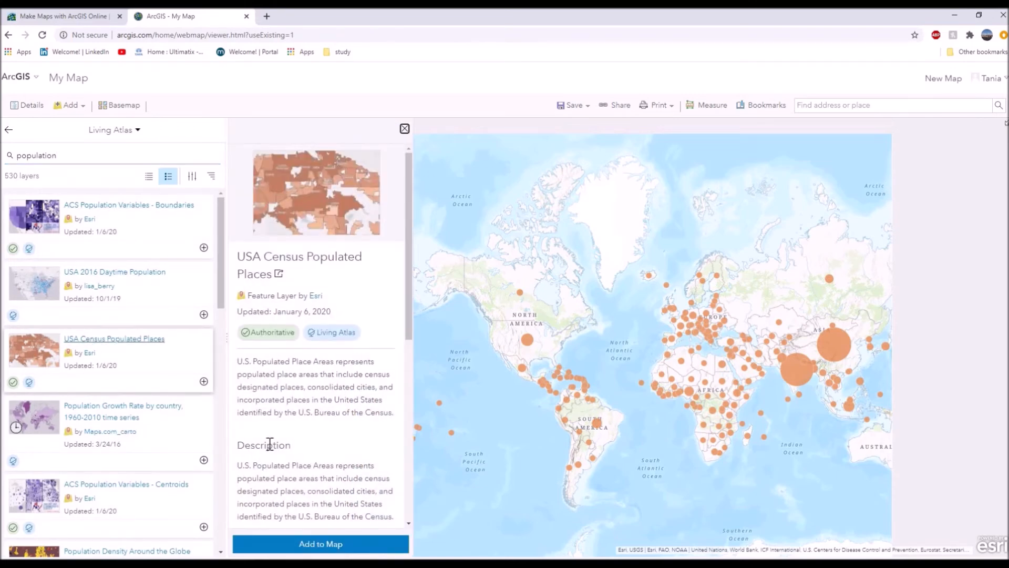
left_click(314, 537)
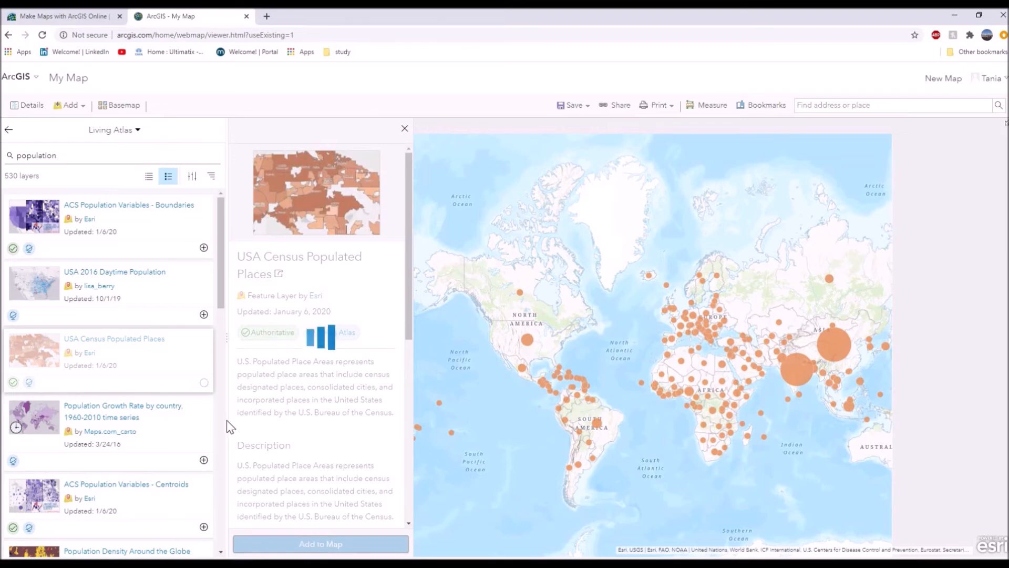
left_click(404, 129)
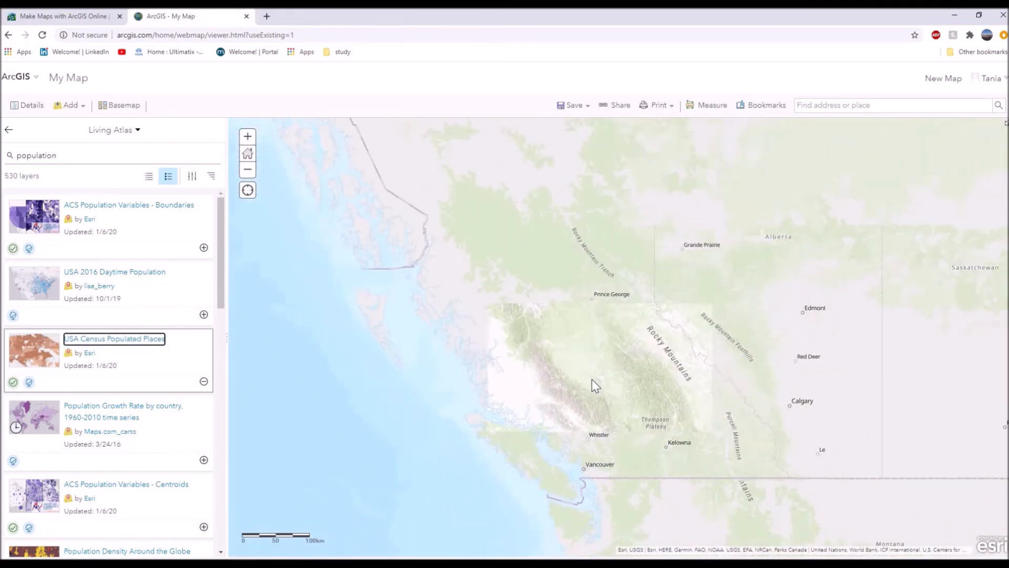
Style the USA Census Populated Places layer to show Pop. Class with Counts and Amounts (Size).
scroll(592, 379, "down", 3)
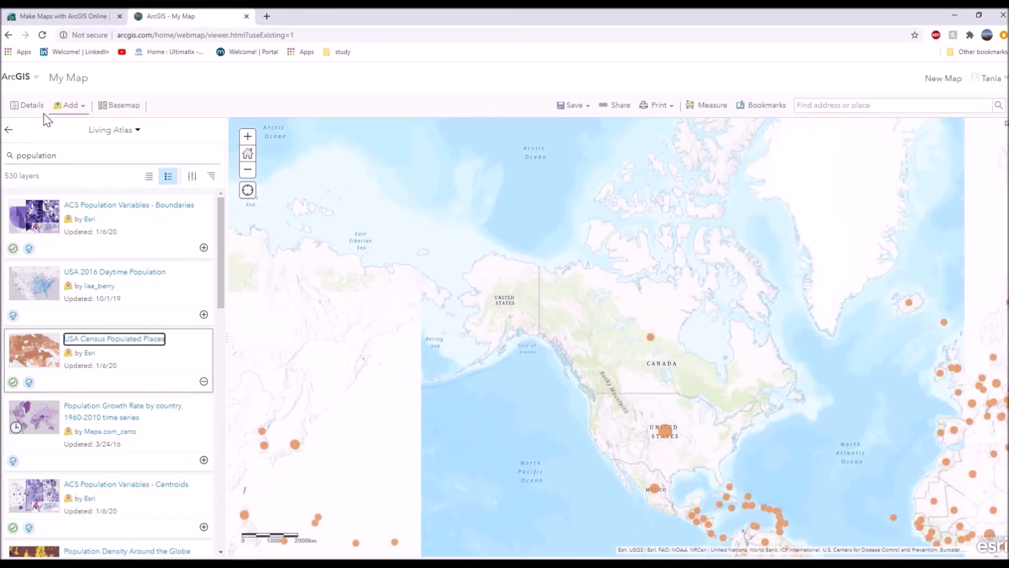
left_click(29, 111)
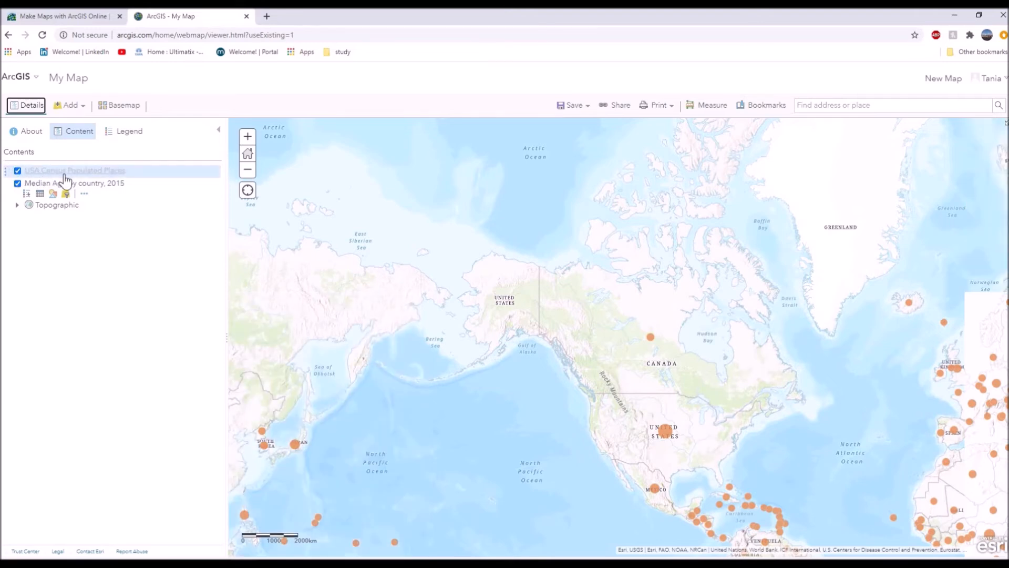
left_click(64, 175)
left_click(55, 181)
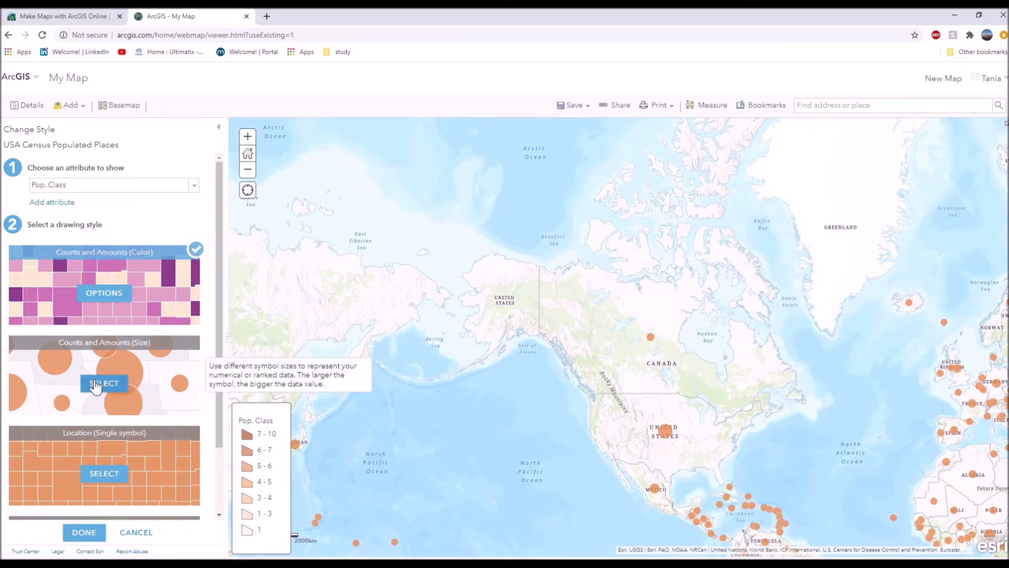
left_click(101, 389)
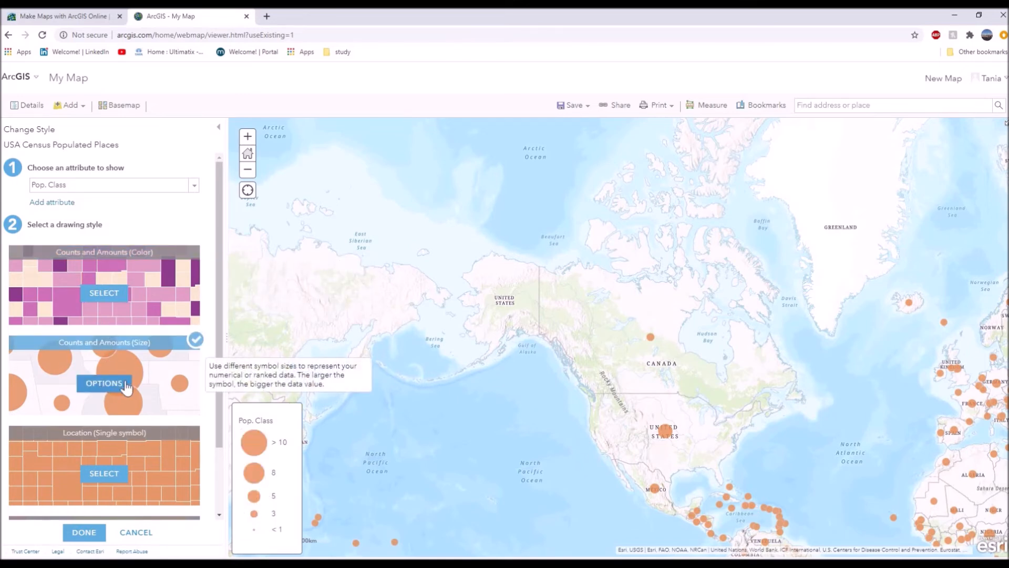
left_click(39, 107)
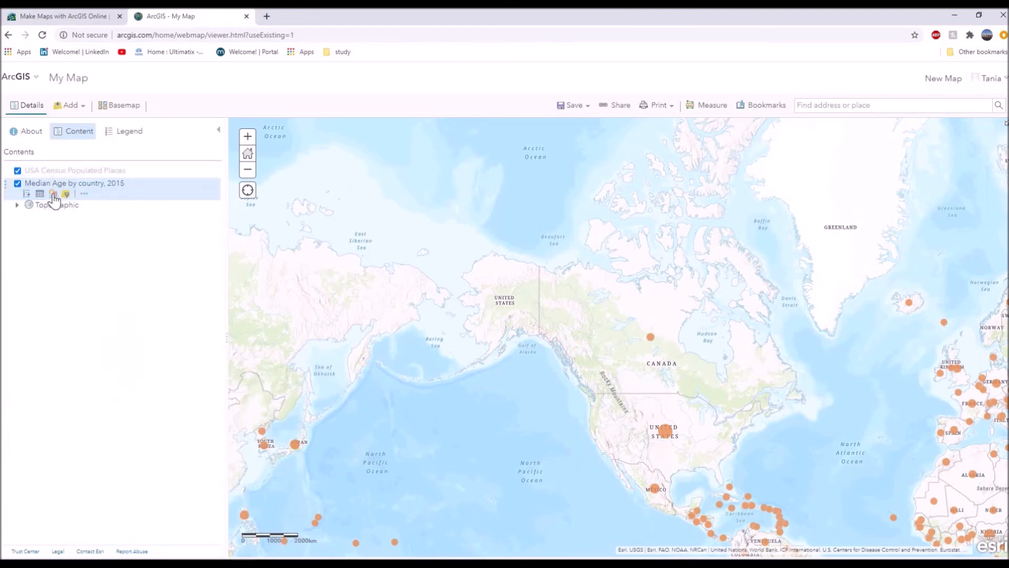
Filter the USA Census Populated Places layer to features where State is PA.
left_click(65, 182)
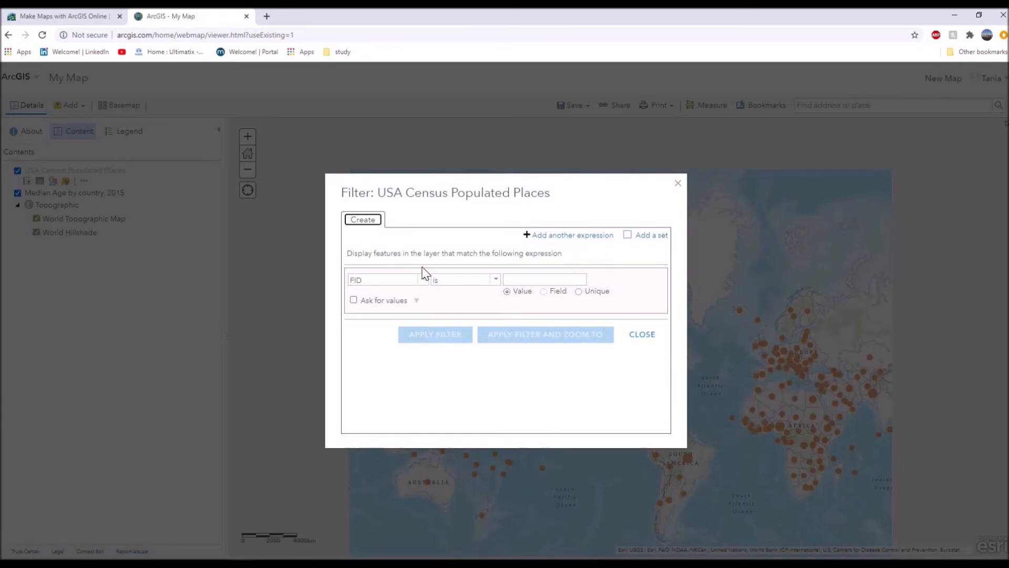
left_click(677, 184)
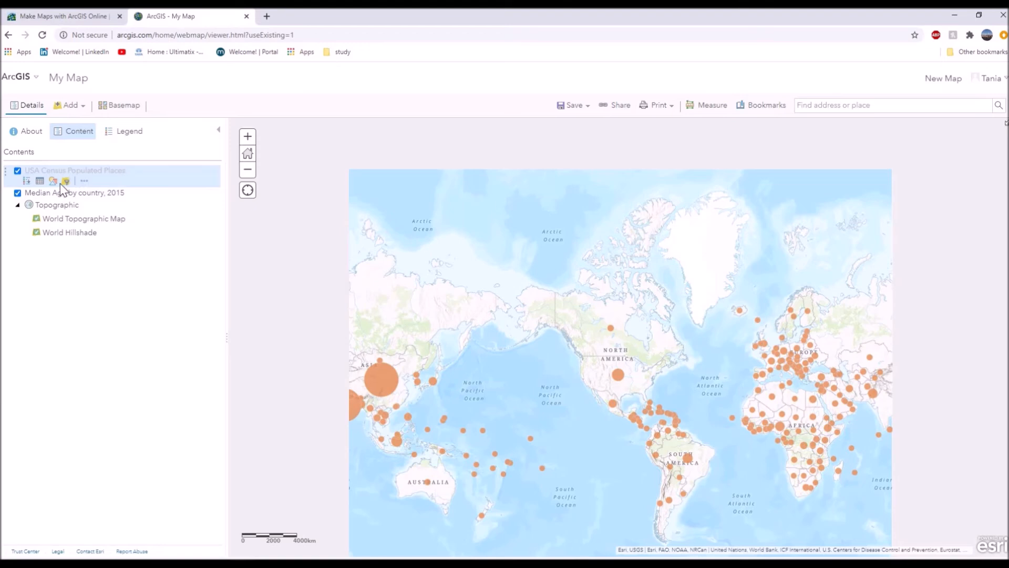
left_click(65, 180)
left_click(423, 279)
scroll(378, 339, "down", 5)
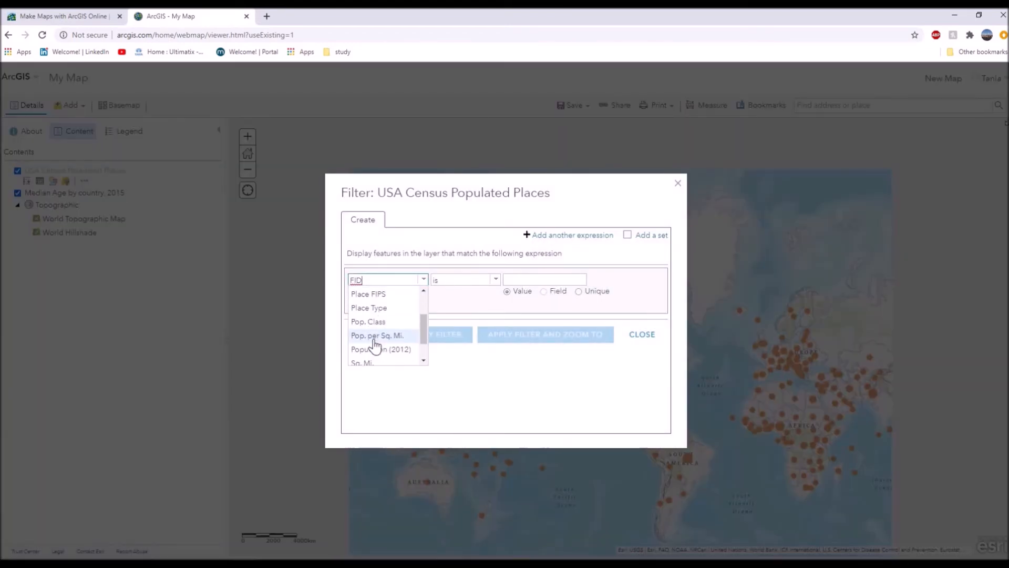
left_click(372, 344)
left_click(549, 284)
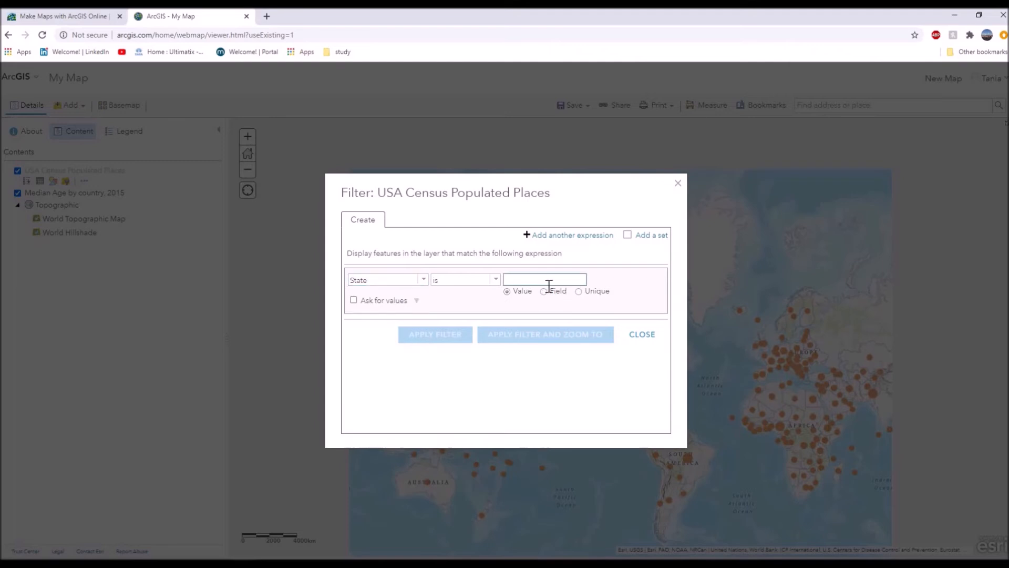
type("PA")
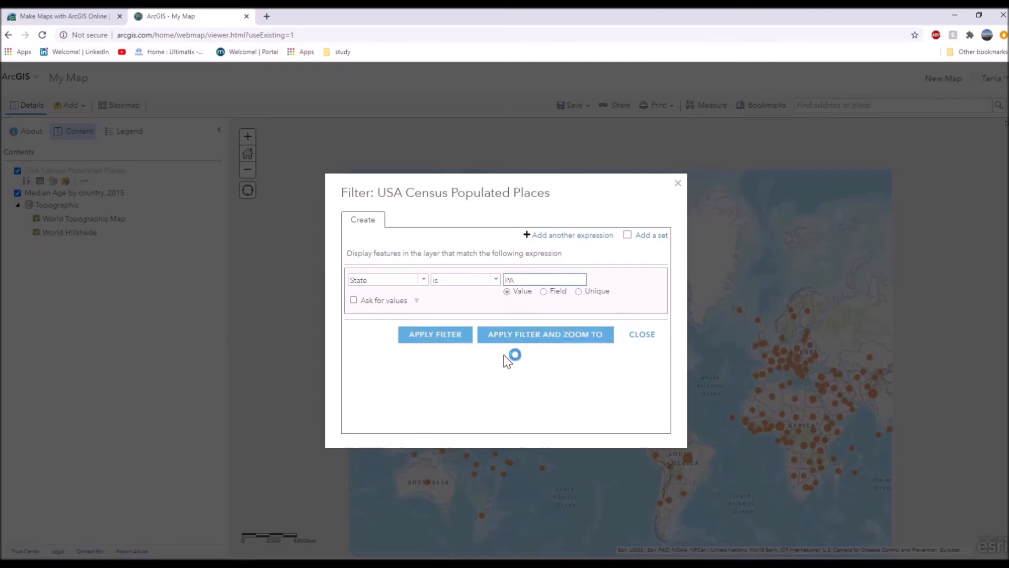
left_click(448, 338)
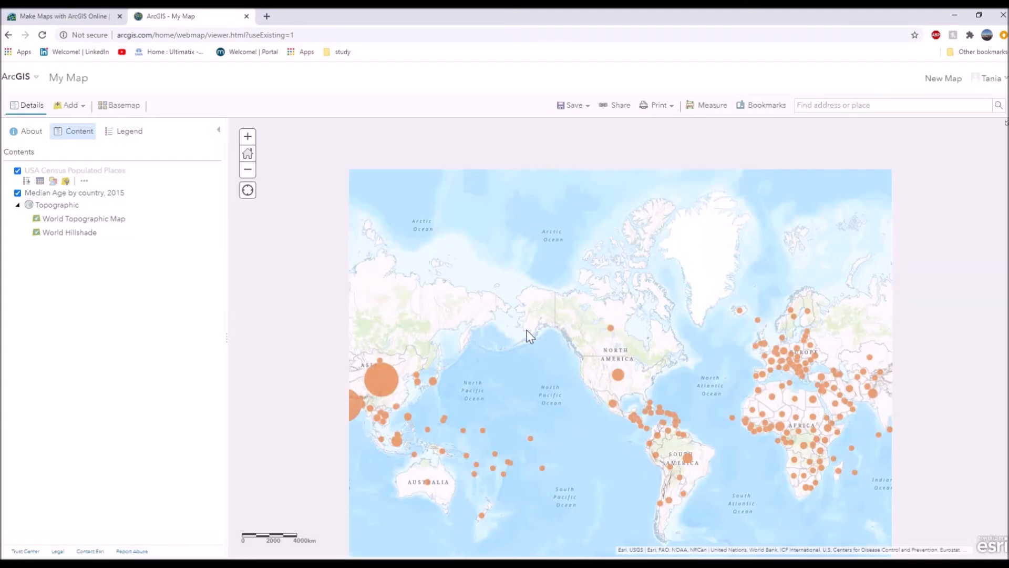
Show the attribute table of the USA Census Populated Places layer and enlarge it to examine the filtered records.
scroll(638, 388, "down", 2)
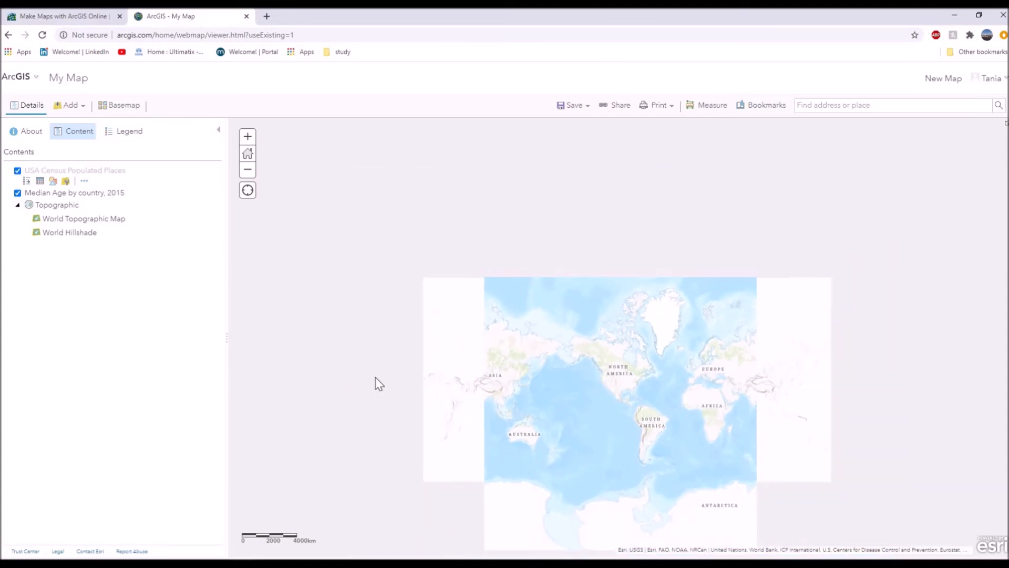
left_click(40, 182)
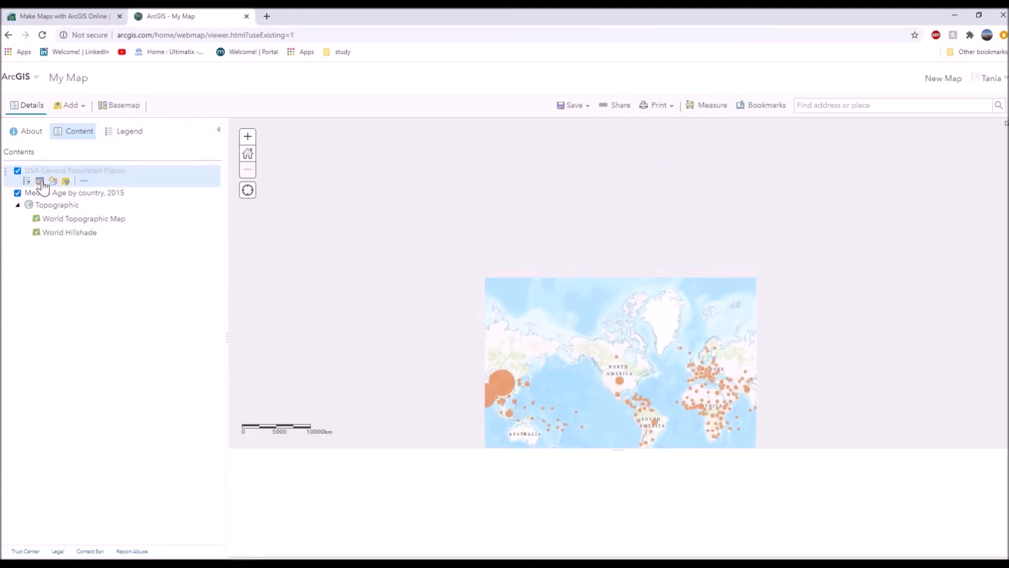
left_click(40, 182)
left_click(41, 181)
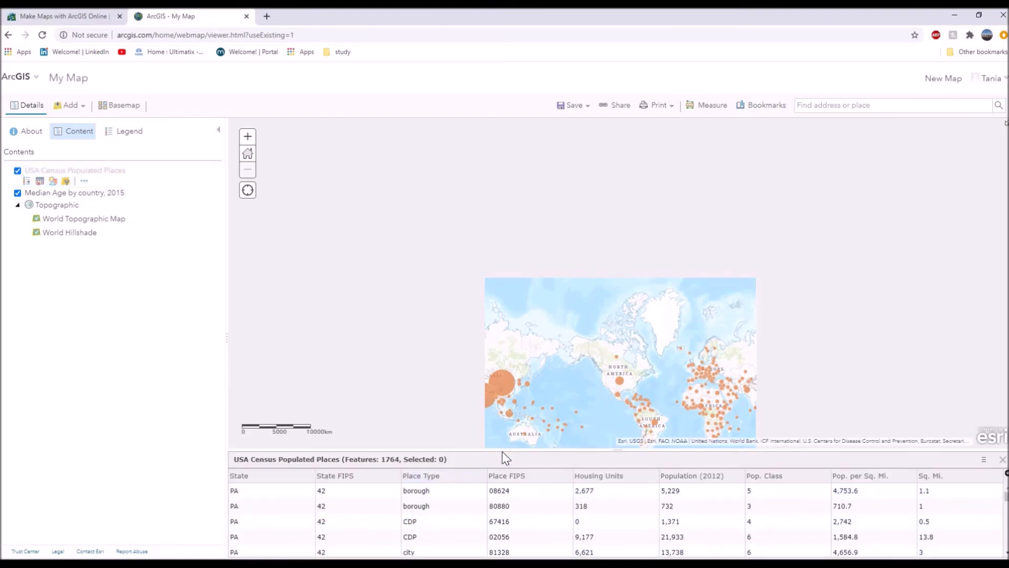
left_click_drag(500, 450, 493, 357)
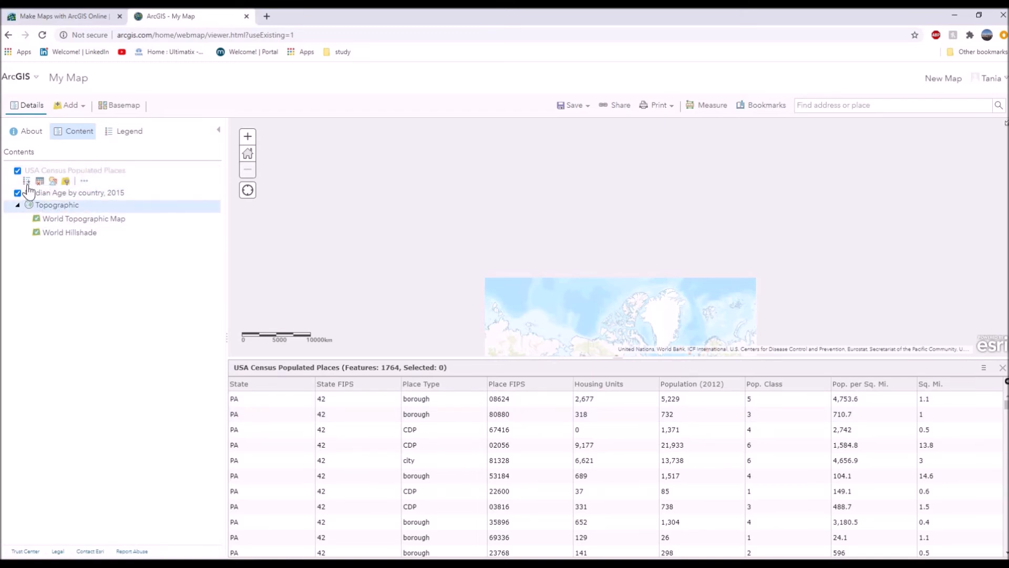
Move the Median Age by country, 2015 layer above USA Census Populated Places and close the attribute table.
mouse_move(6, 172)
left_mouse_down()
mouse_move(7, 253)
mouse_move(6, 171)
left_mouse_up()
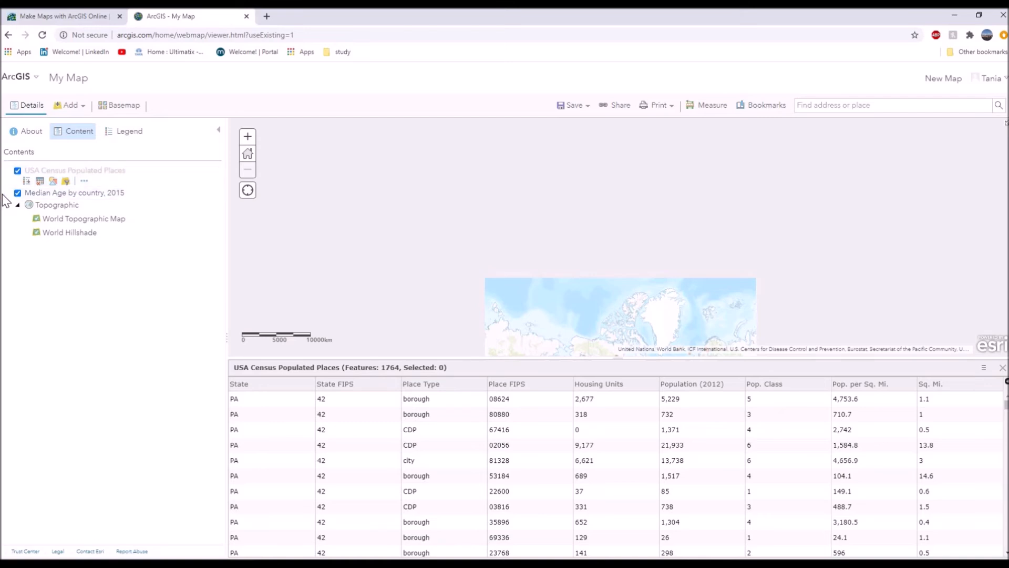
left_click_drag(5, 193, 5, 168)
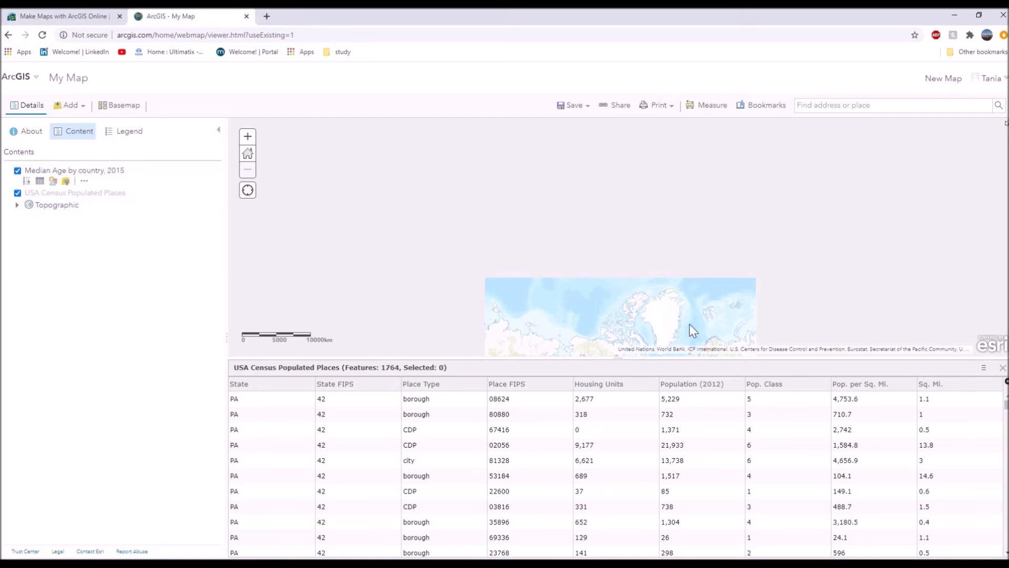
left_click(1002, 367)
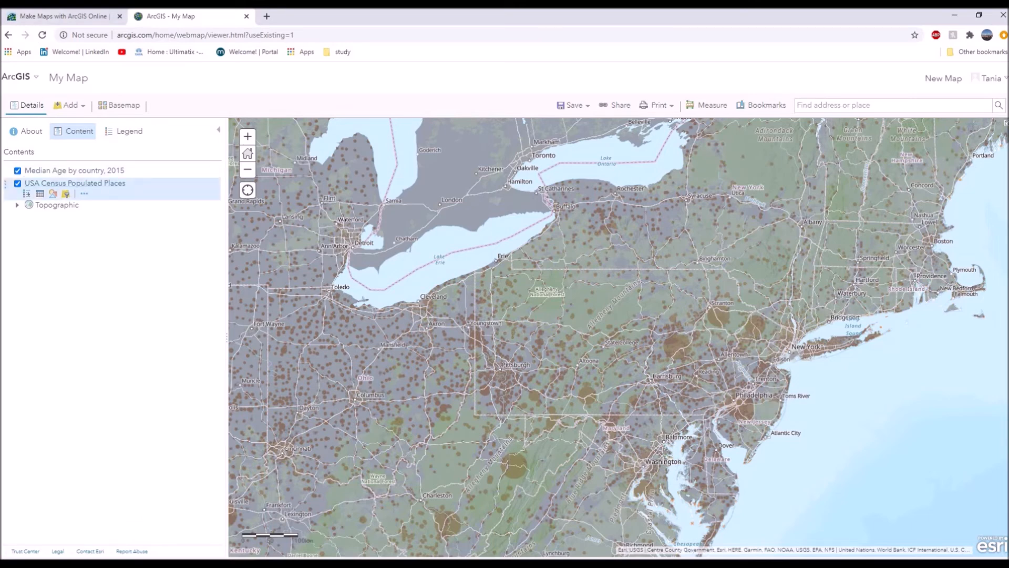
Check the transparency setting of USA Census Populated Places and set the Median Age by country, 2015 layer's transparency to about 50%.
left_click(84, 193)
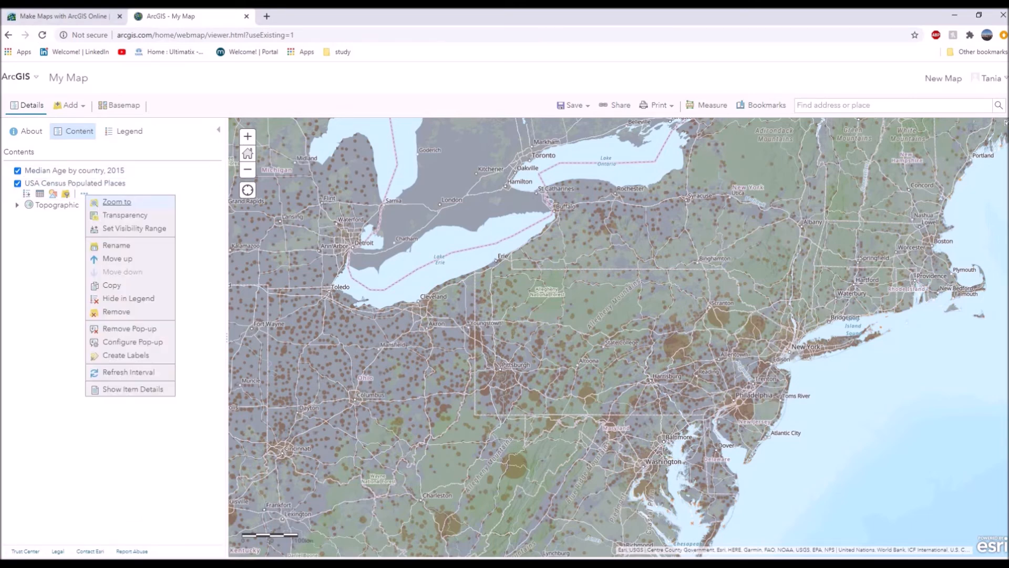
mouse_move(125, 215)
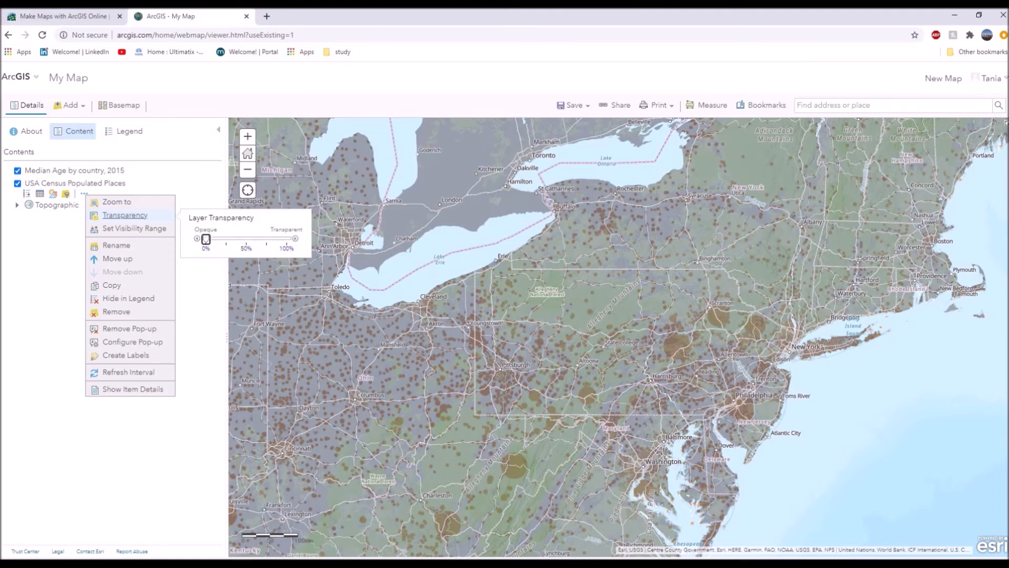
left_click(105, 173)
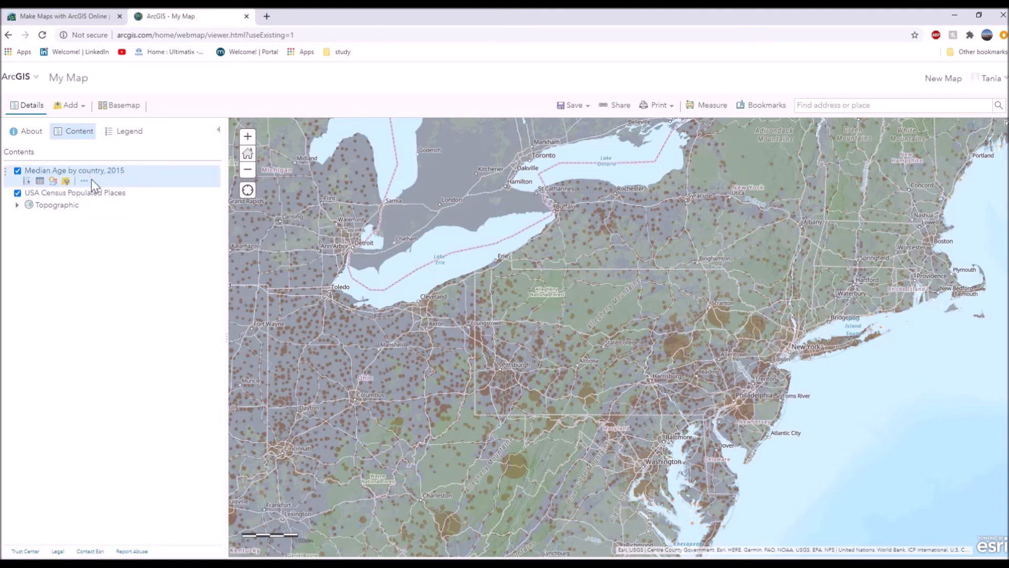
left_click(84, 181)
mouse_move(134, 203)
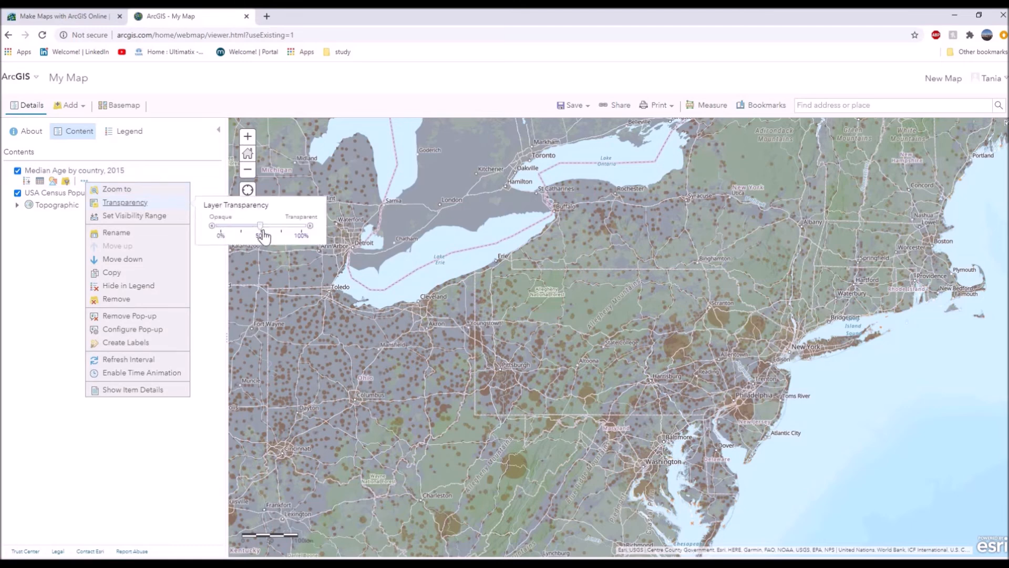
mouse_move(267, 234)
left_mouse_down()
mouse_move(277, 234)
mouse_move(262, 235)
left_mouse_up()
left_click(205, 390)
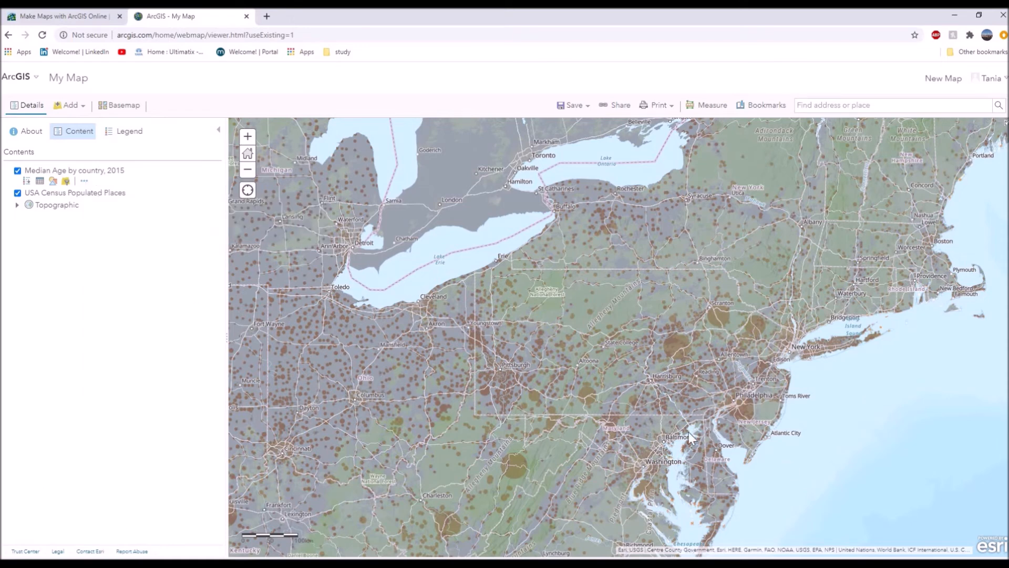
View the map at wider scales and show the legend of the Median Age by country, 2015 layer.
left_click(247, 171)
left_click(248, 170)
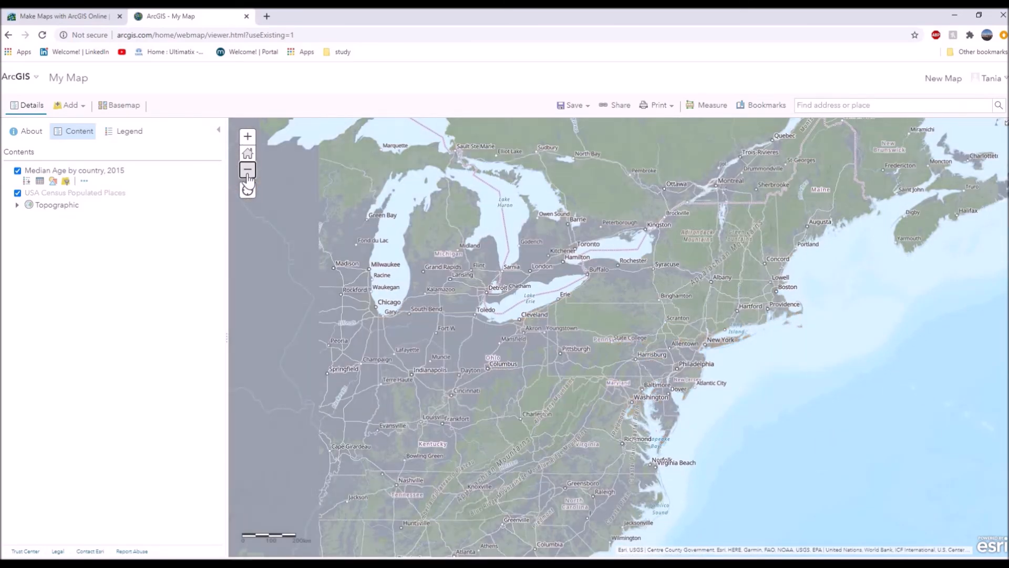
left_click(248, 170)
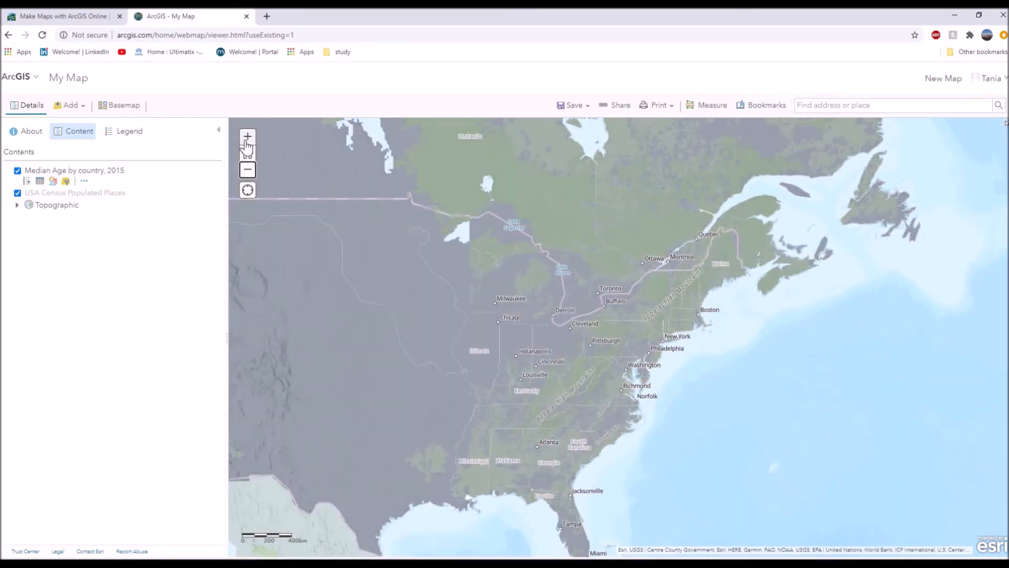
left_click(246, 142)
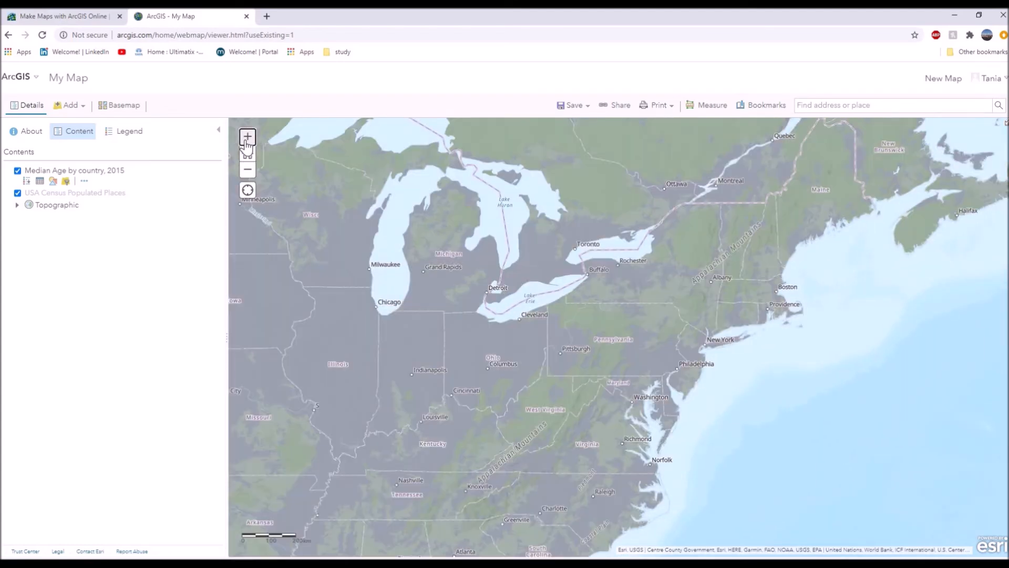
left_click(247, 142)
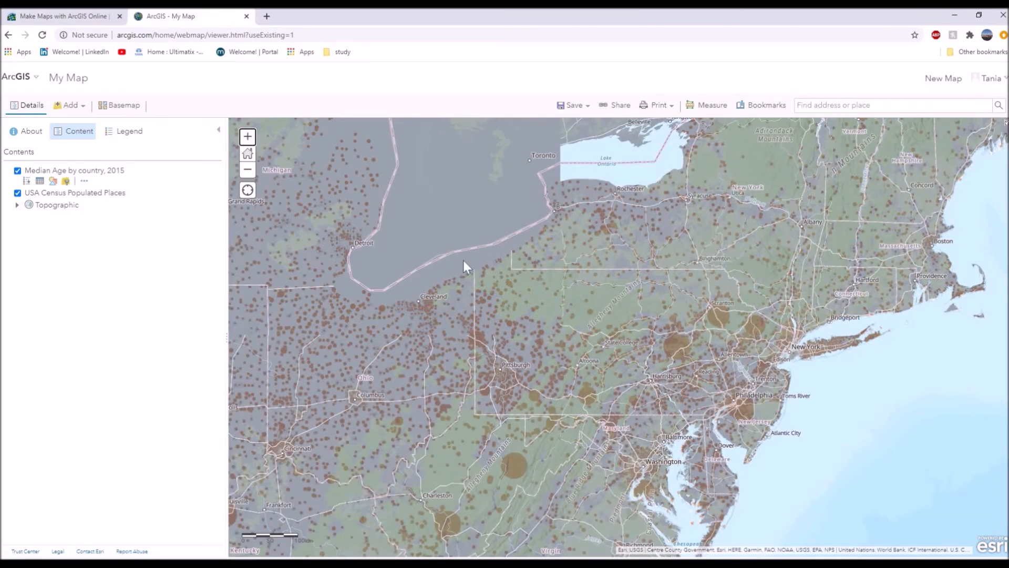
left_click(27, 180)
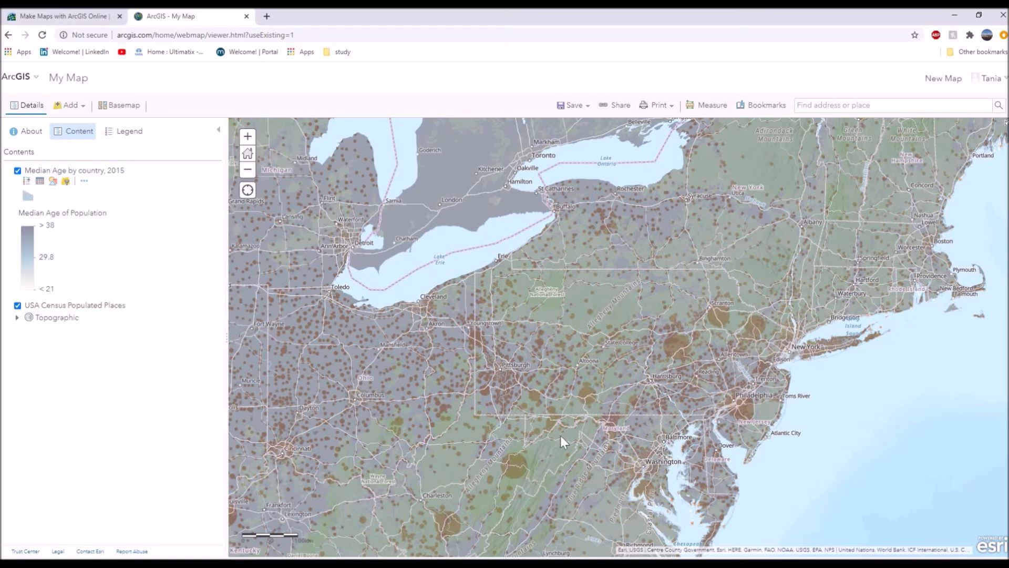
Inspect the pop-ups of several populated places around Pennsylvania and New York, and show the Median Age by country, 2015 attribute table.
left_click(680, 347)
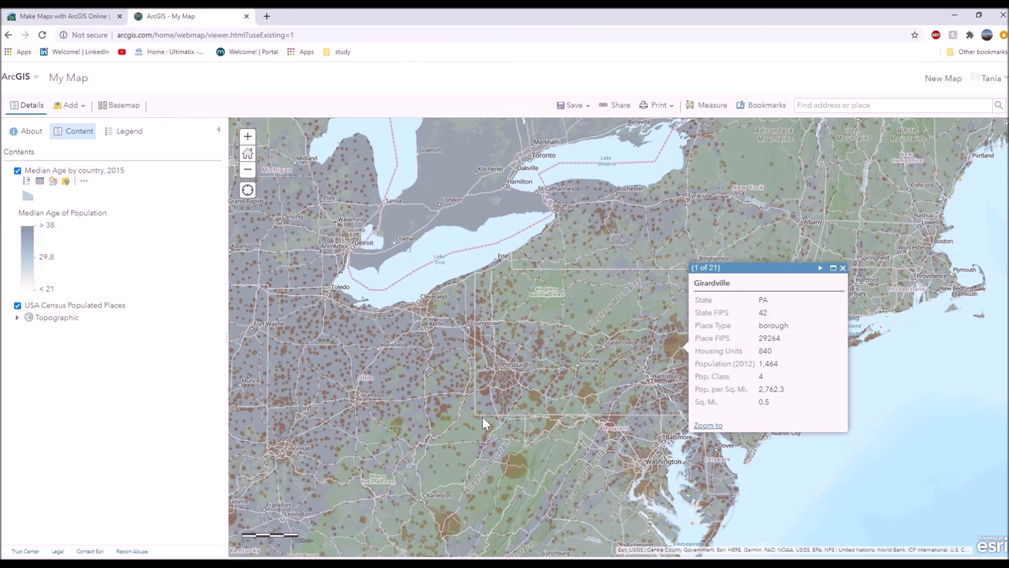
left_click(489, 372)
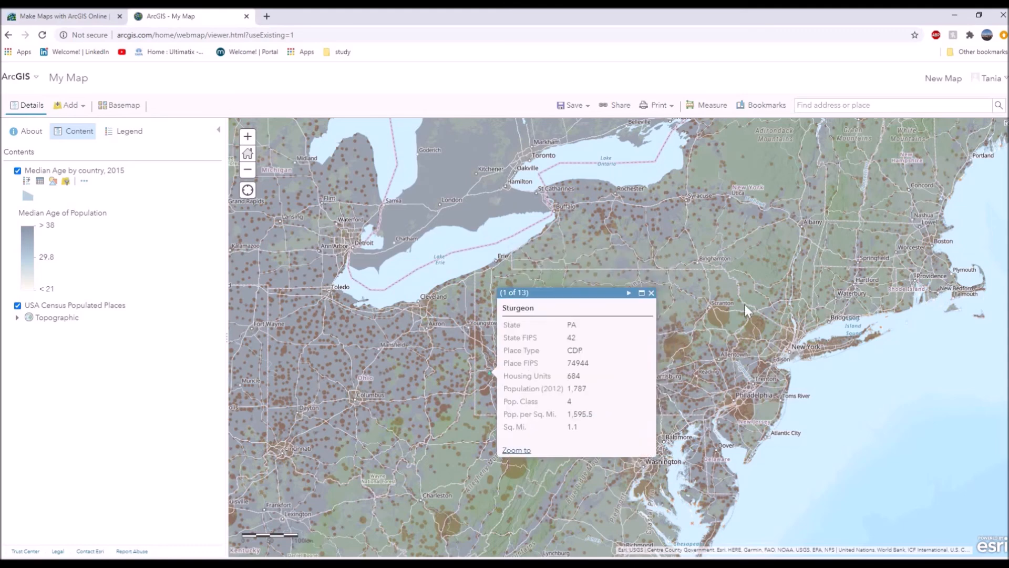
left_click(721, 316)
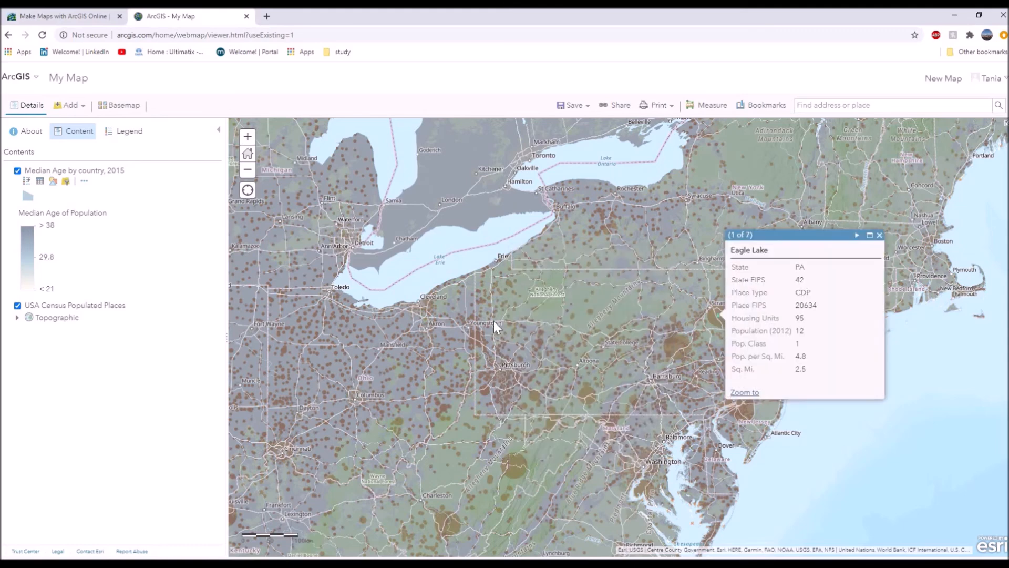
left_click(502, 284)
left_click(804, 338)
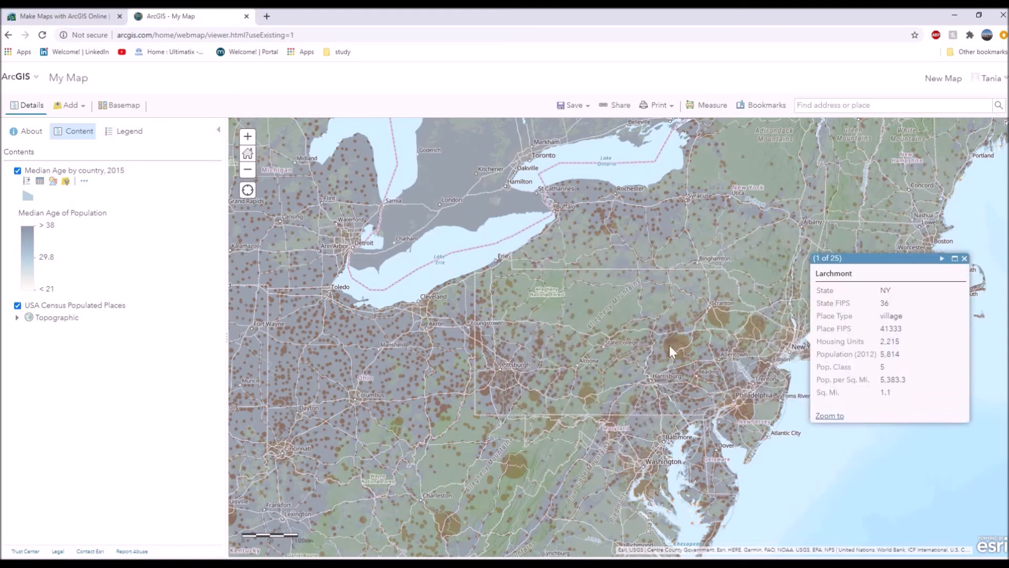
left_click(40, 182)
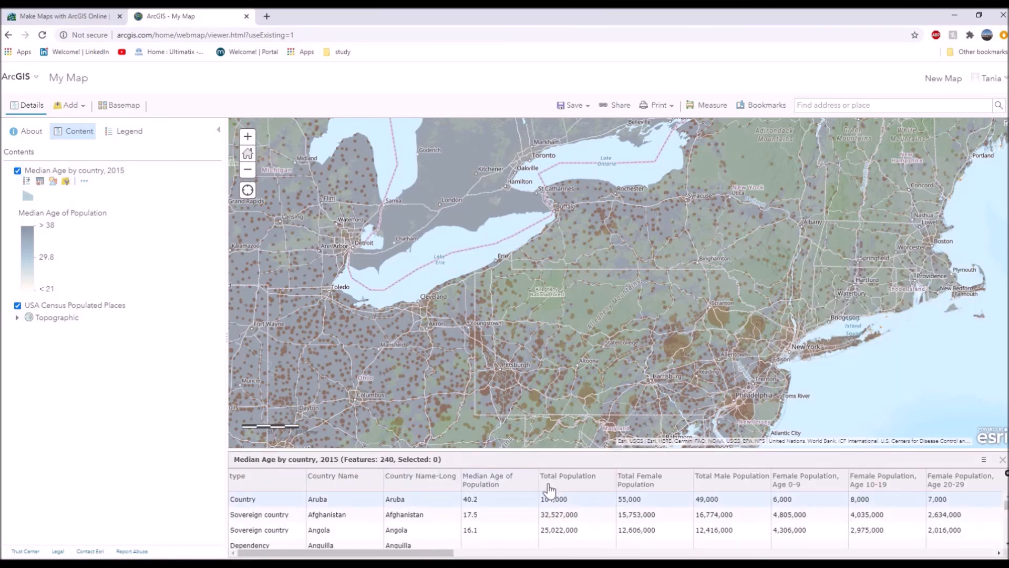
Start saving the map as a new item titled "population by age map_USA".
left_click(573, 105)
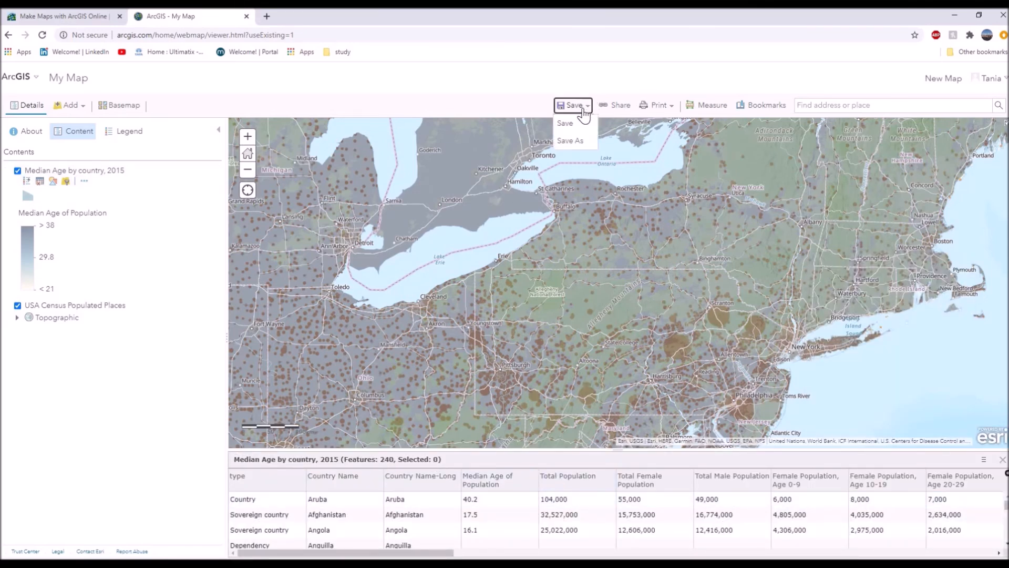
left_click(576, 141)
left_click(495, 286)
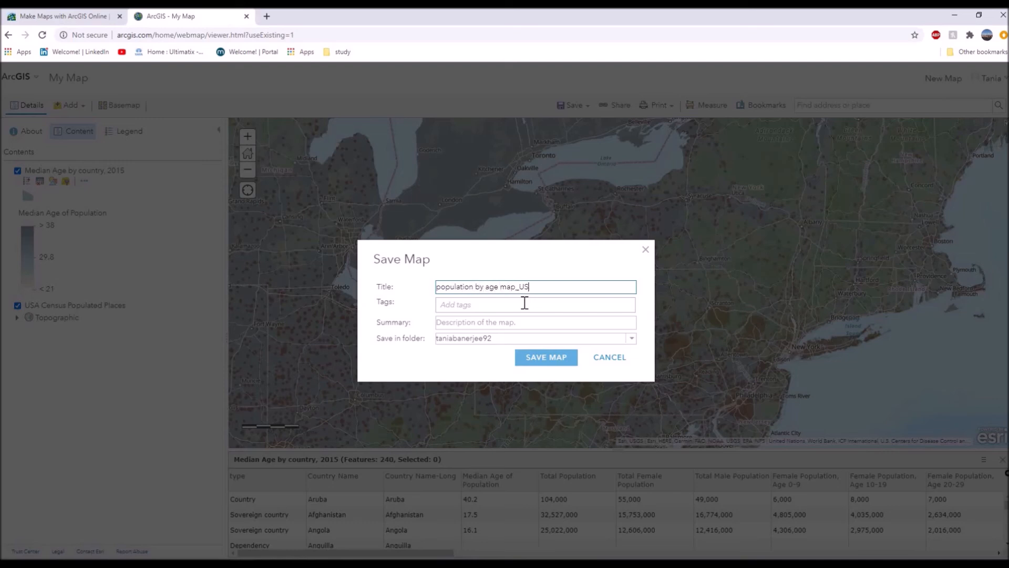
Add the tags Map, USA and Age, and save the map in the account's own folder.
left_click(491, 304)
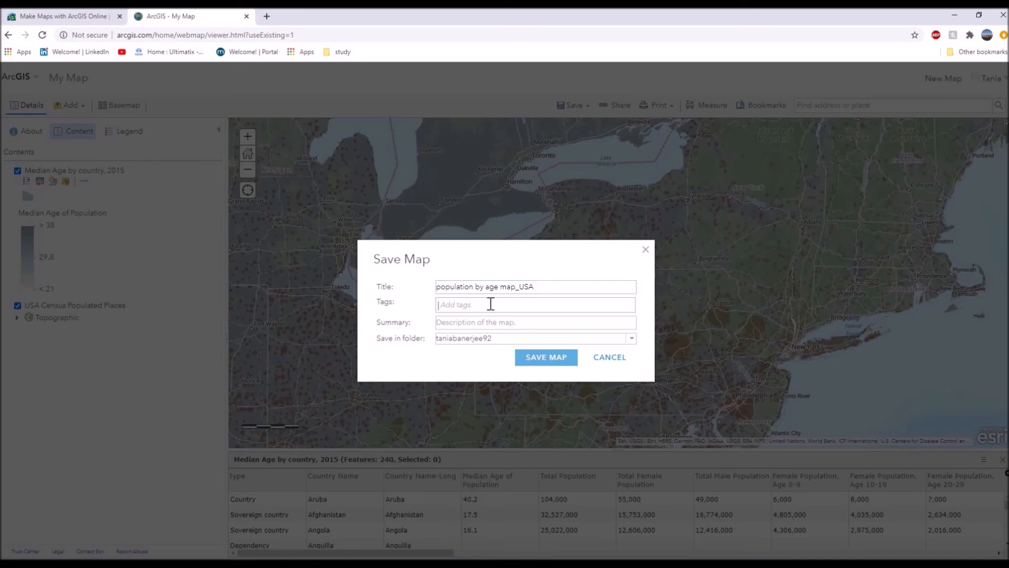
type("Map")
key("Return")
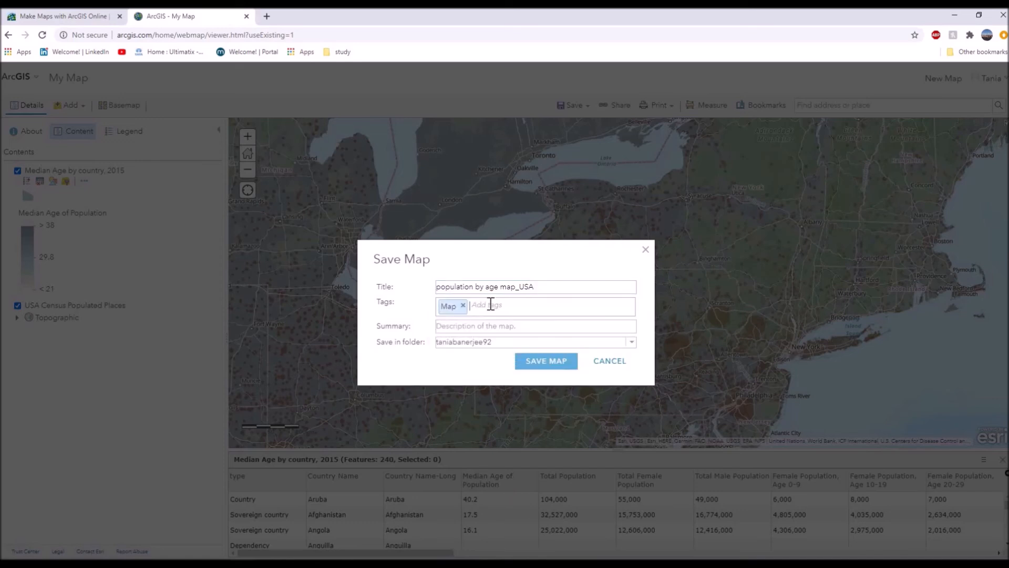
type("USA")
key("Return")
type("Age")
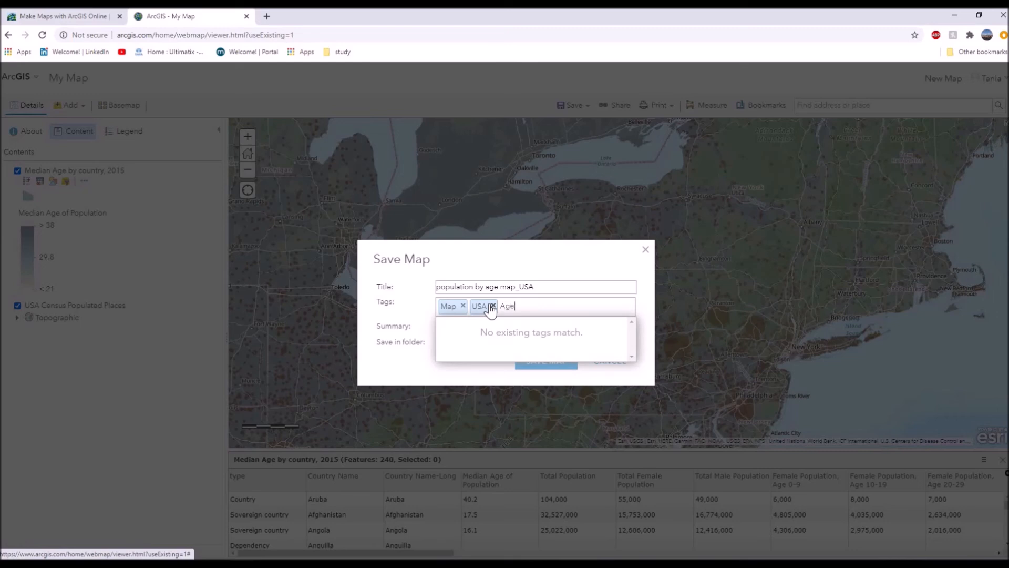
key("Return")
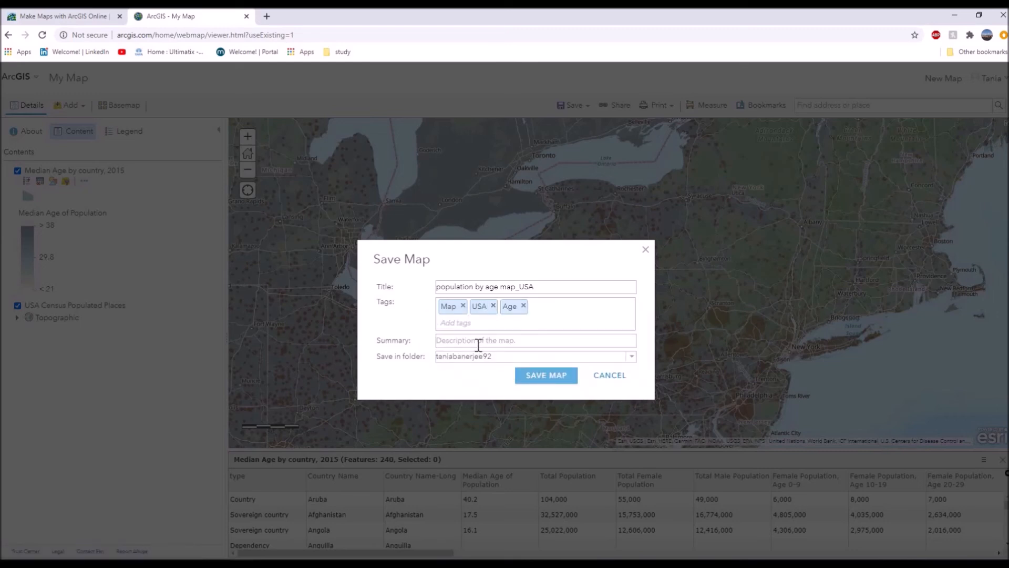
left_click(632, 358)
left_click(569, 357)
left_click(525, 381)
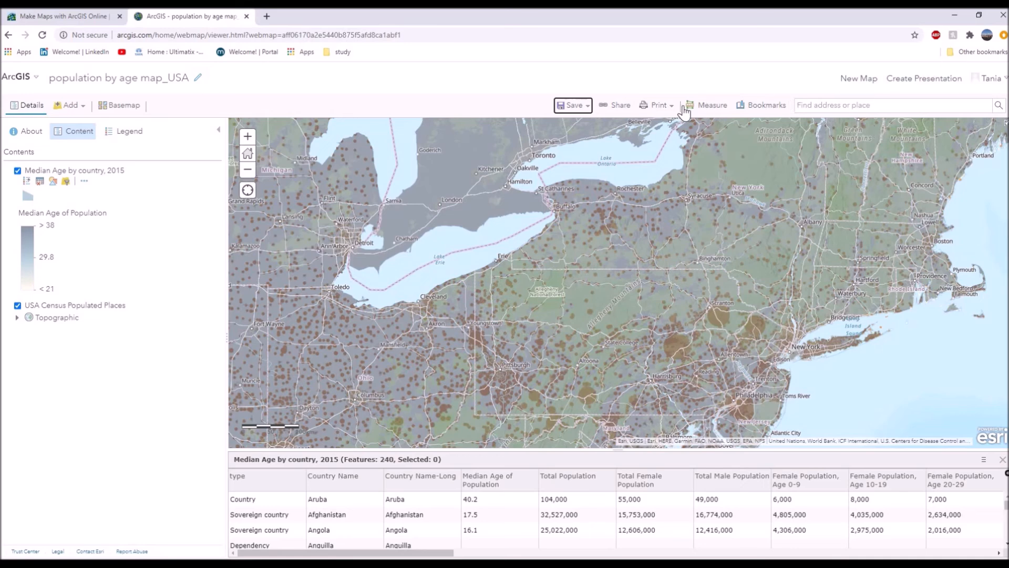
Share the map with everyone (public) and copy its link.
left_click(616, 105)
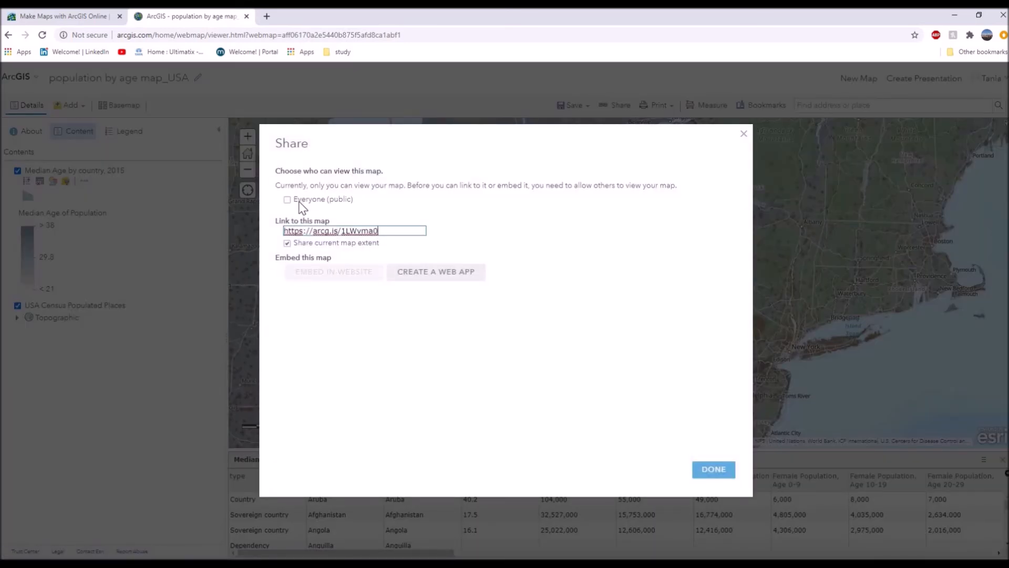
left_click_drag(385, 234, 286, 245)
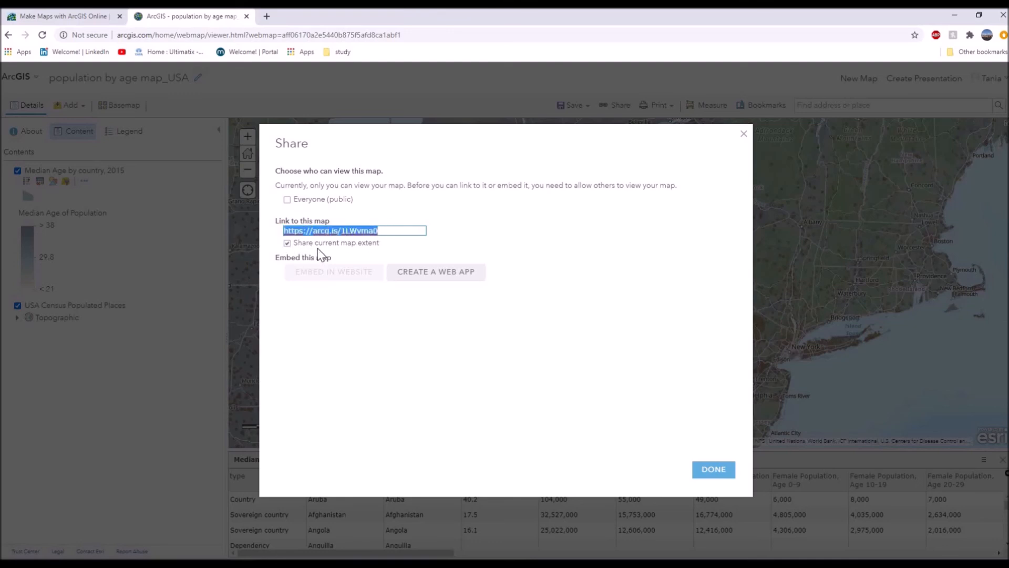
left_click(312, 200)
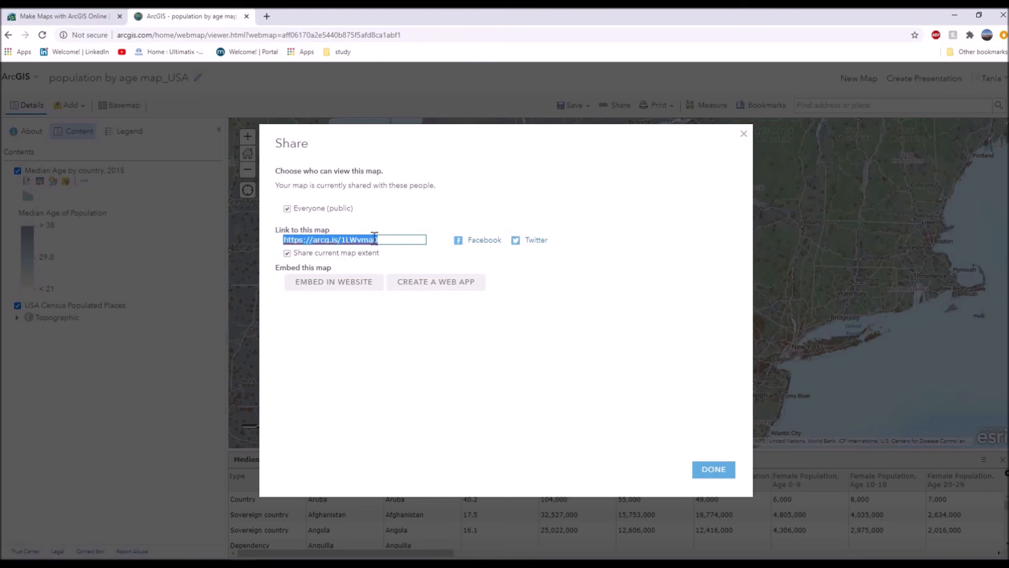
right_click(368, 240)
left_click(394, 278)
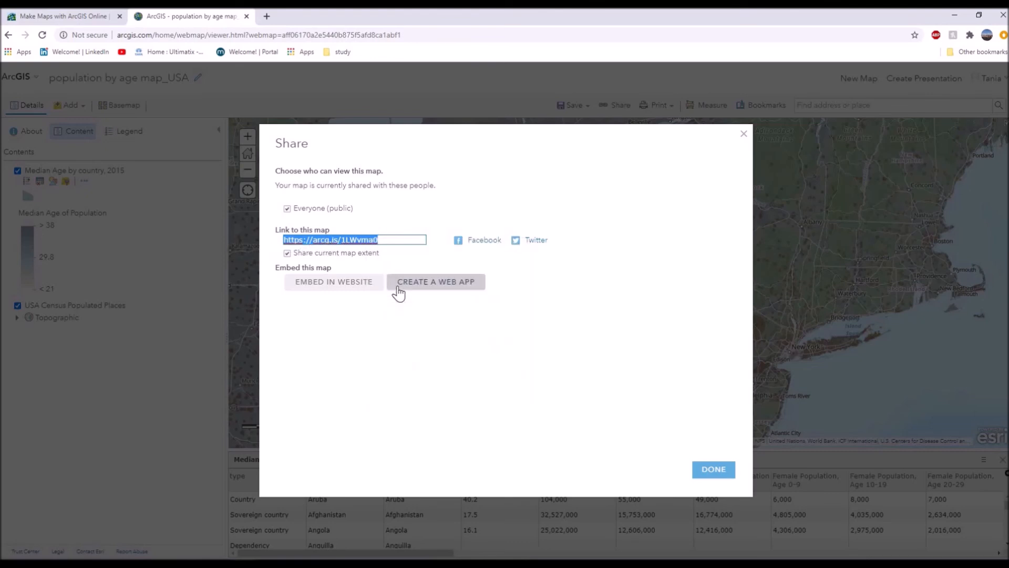
left_click(710, 467)
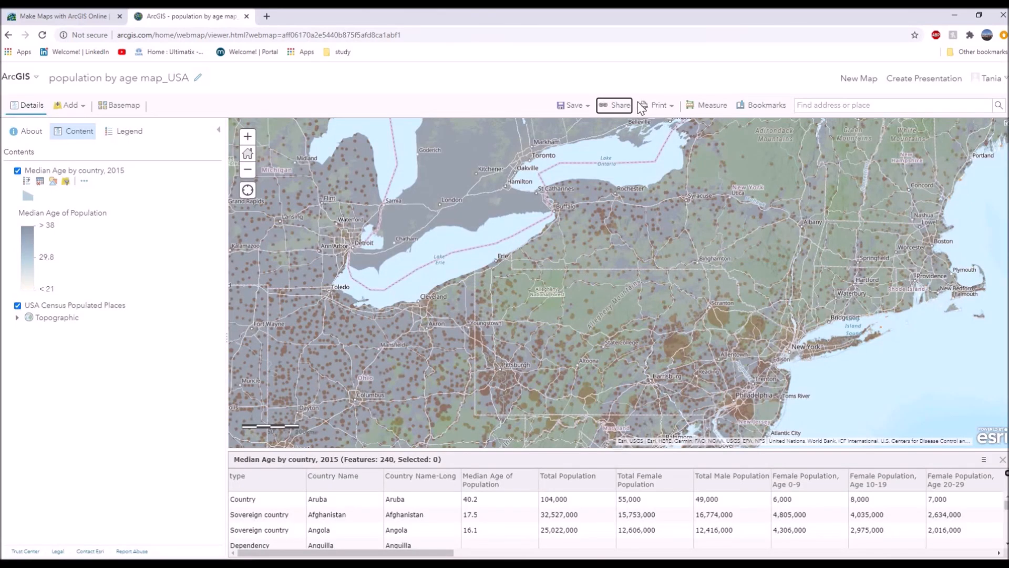
Create a printable version of the map with its legend and review the legend and data credits.
left_click(657, 105)
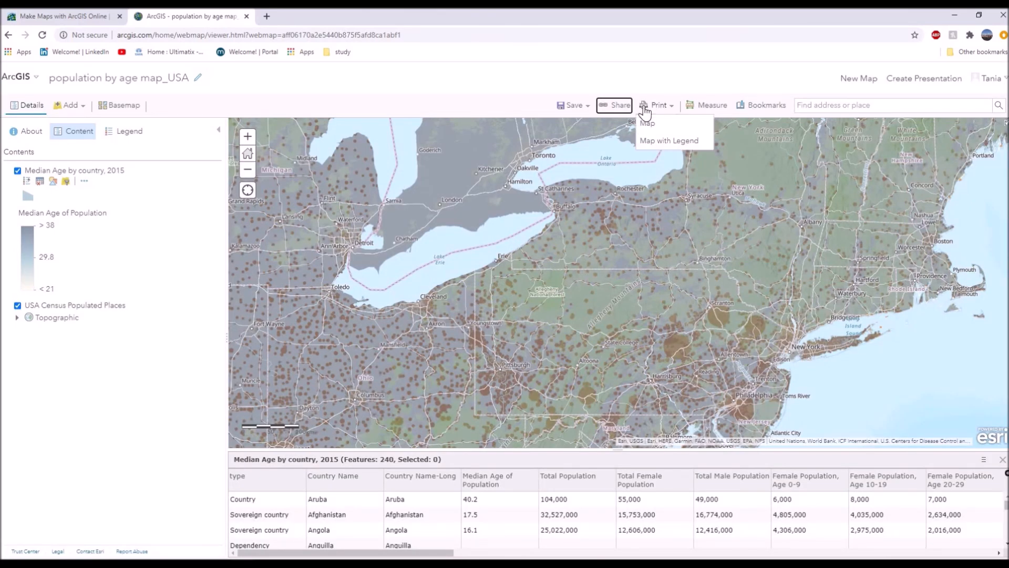
left_click(663, 142)
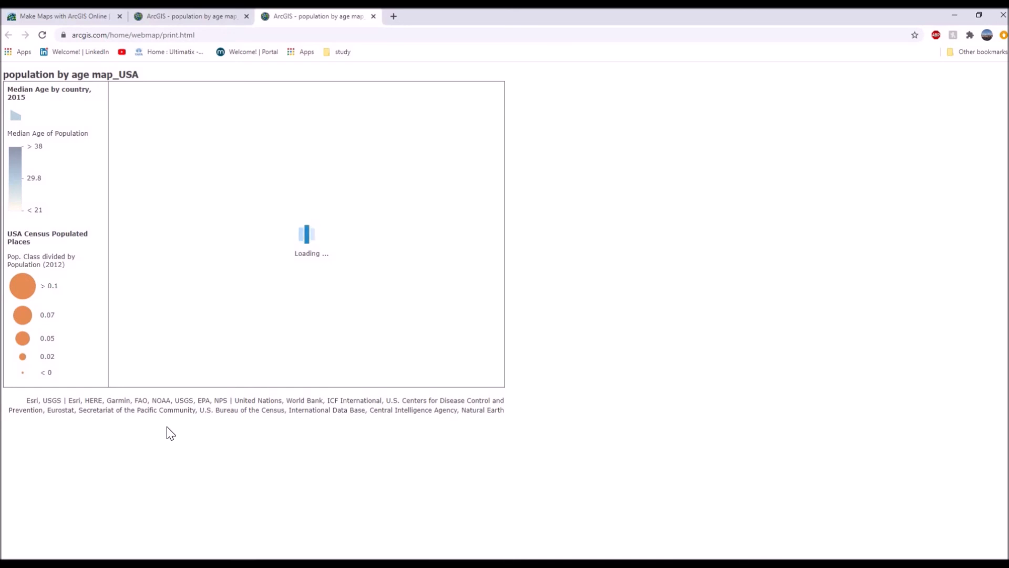
left_click_drag(30, 401, 509, 409)
left_click(67, 375)
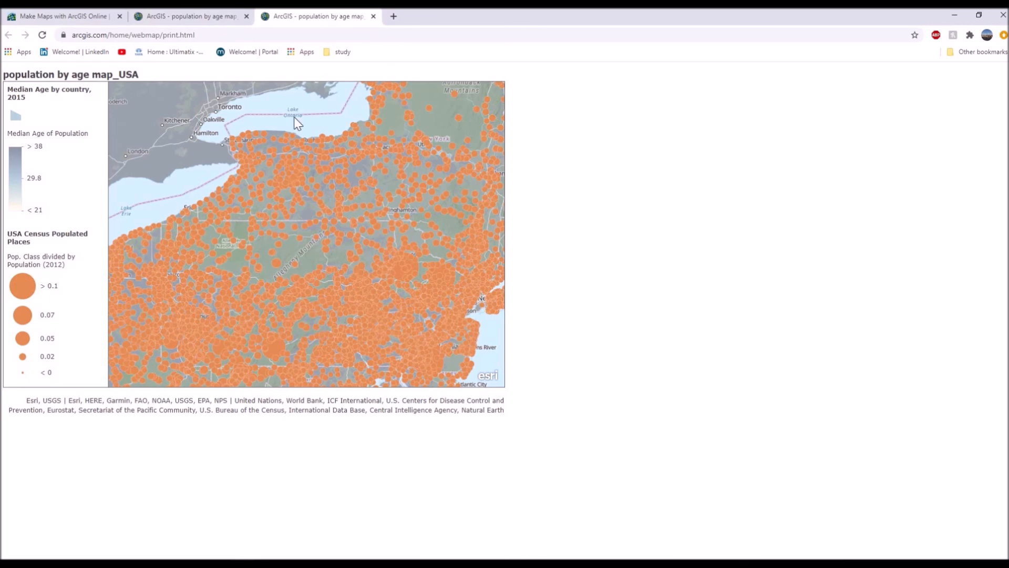
Return to the map viewer, go to the account's profile page, and open the public item population by age map_USA in Map Viewer.
left_click(202, 16)
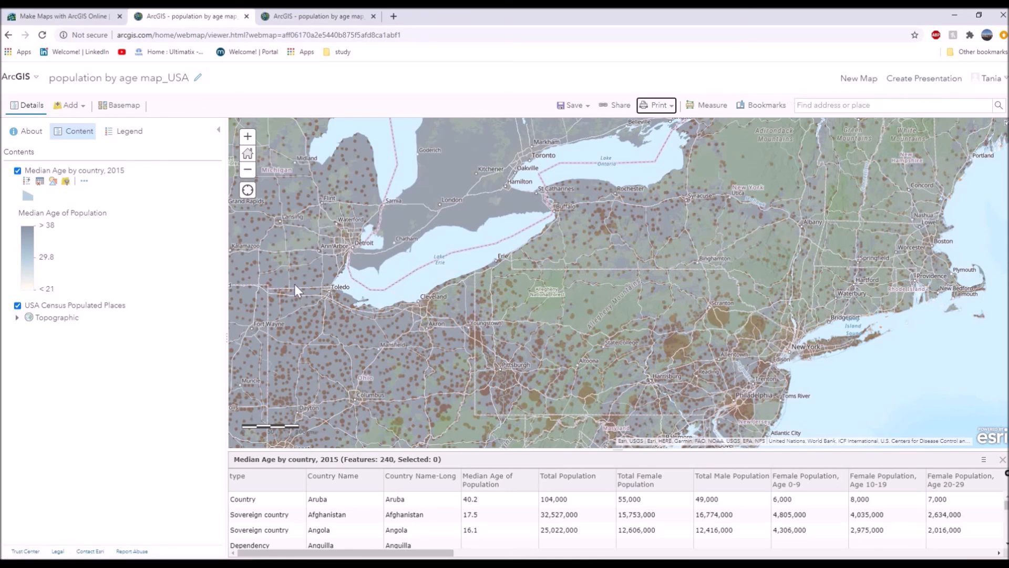
left_click(993, 82)
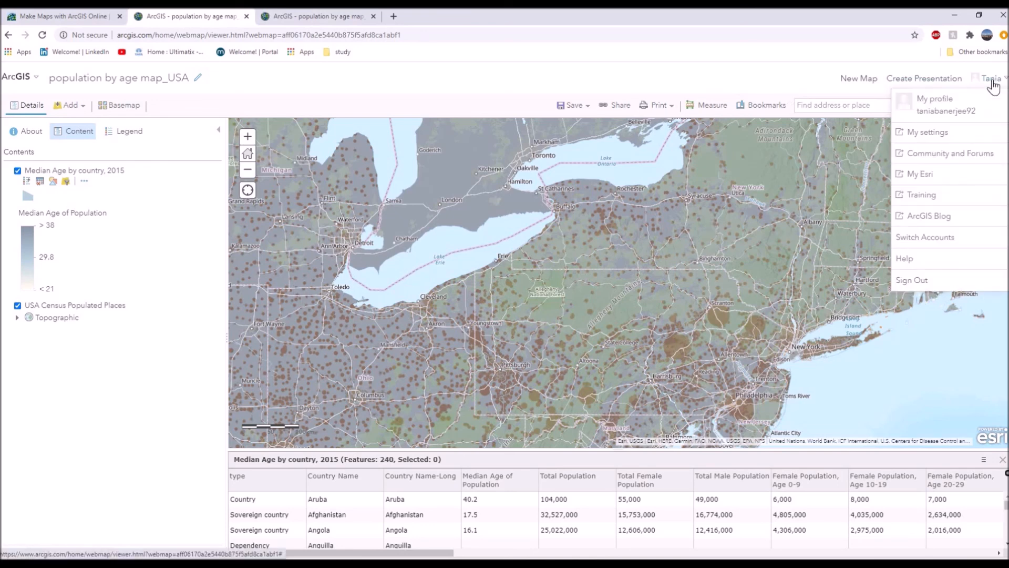
left_click(939, 111)
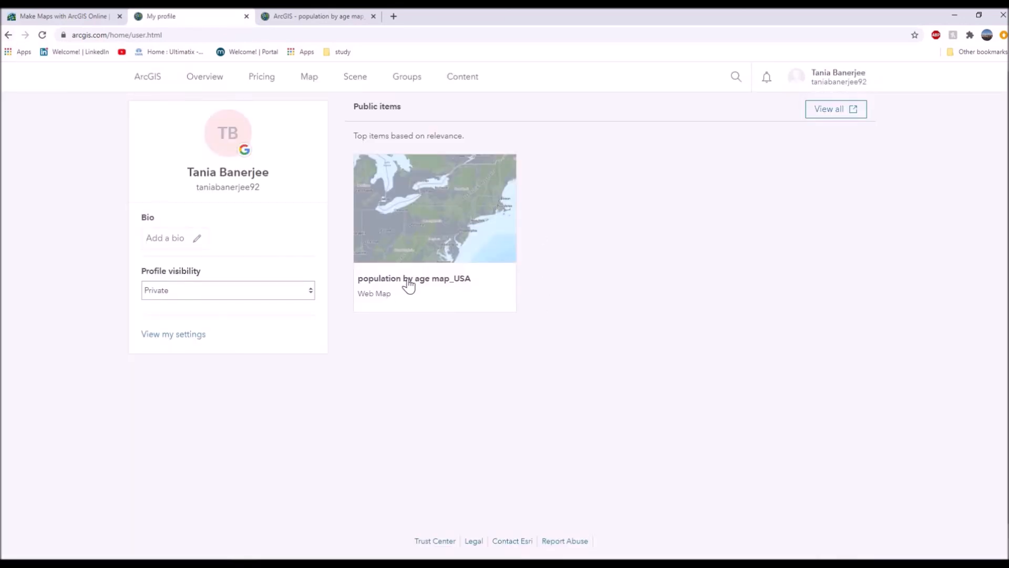
mouse_move(419, 208)
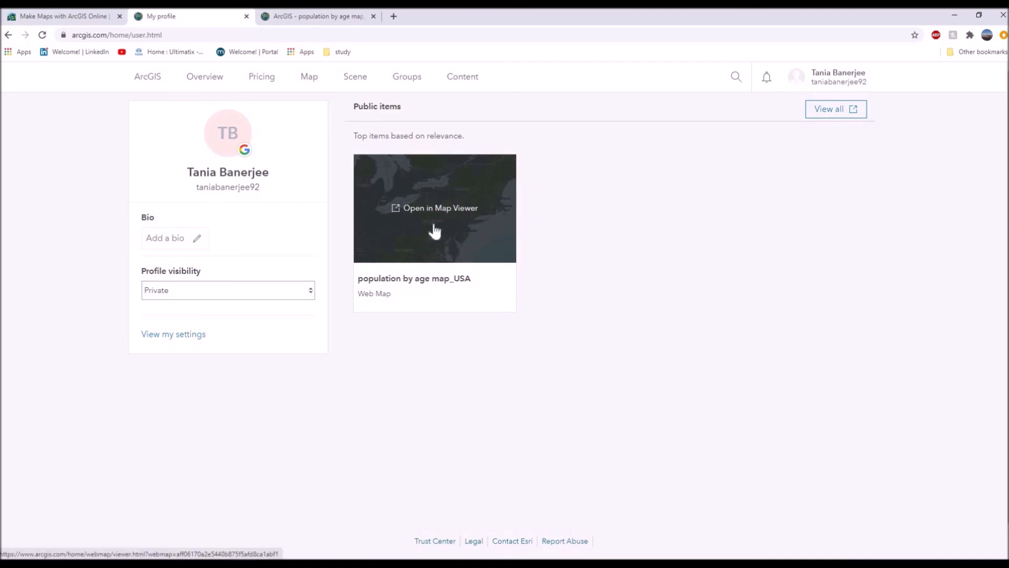
left_click(429, 217)
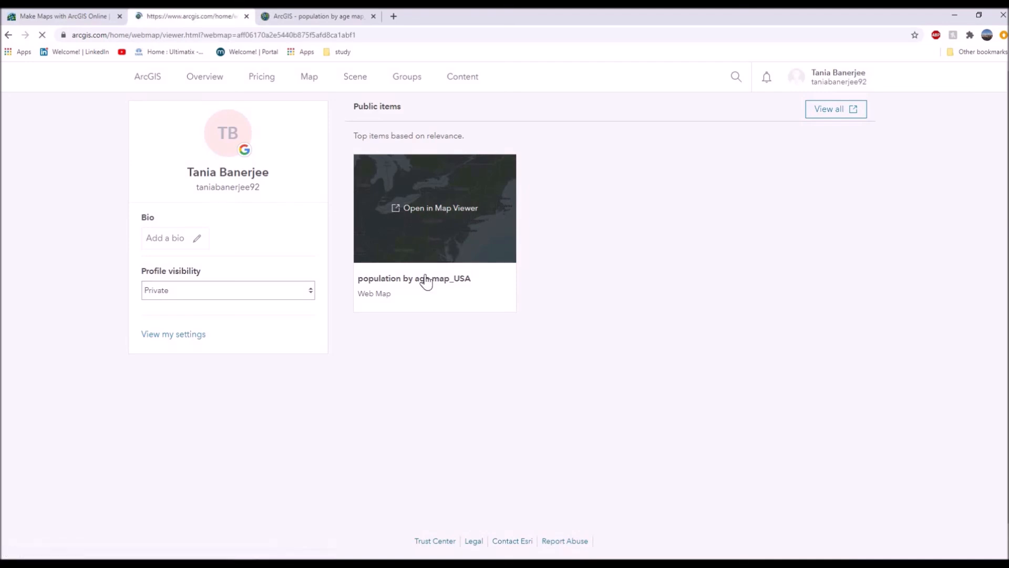